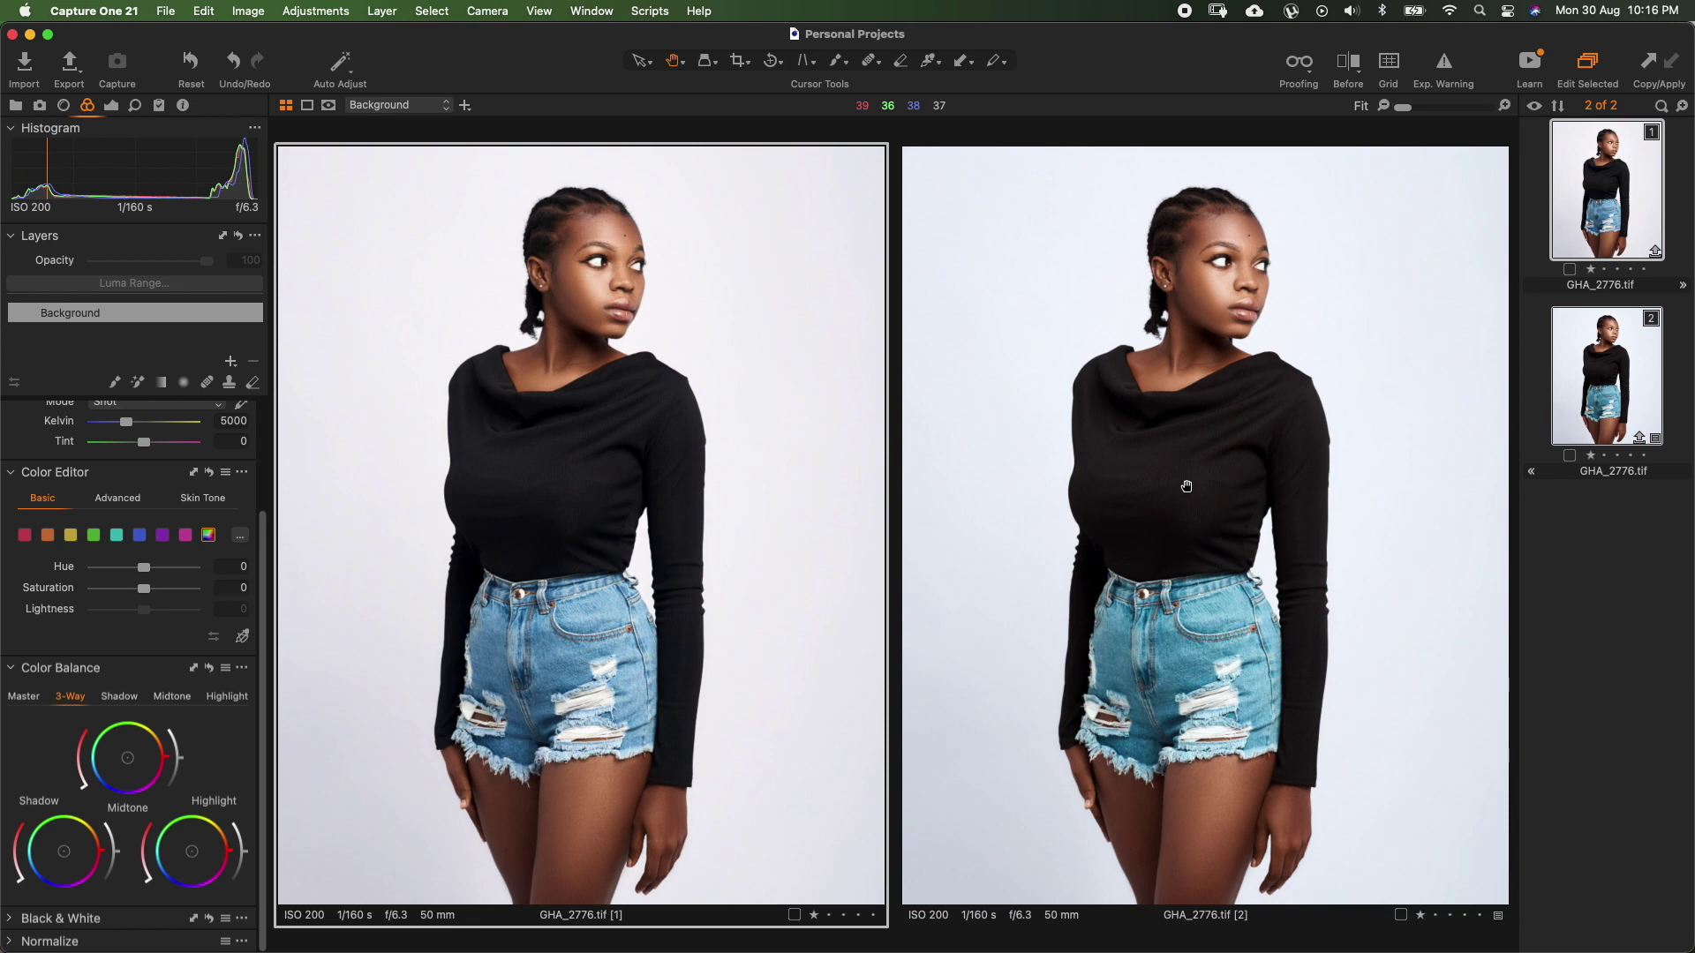
Display only the first GHA_2776.tif variant in the viewer instead of both copies.
left_click(737, 389)
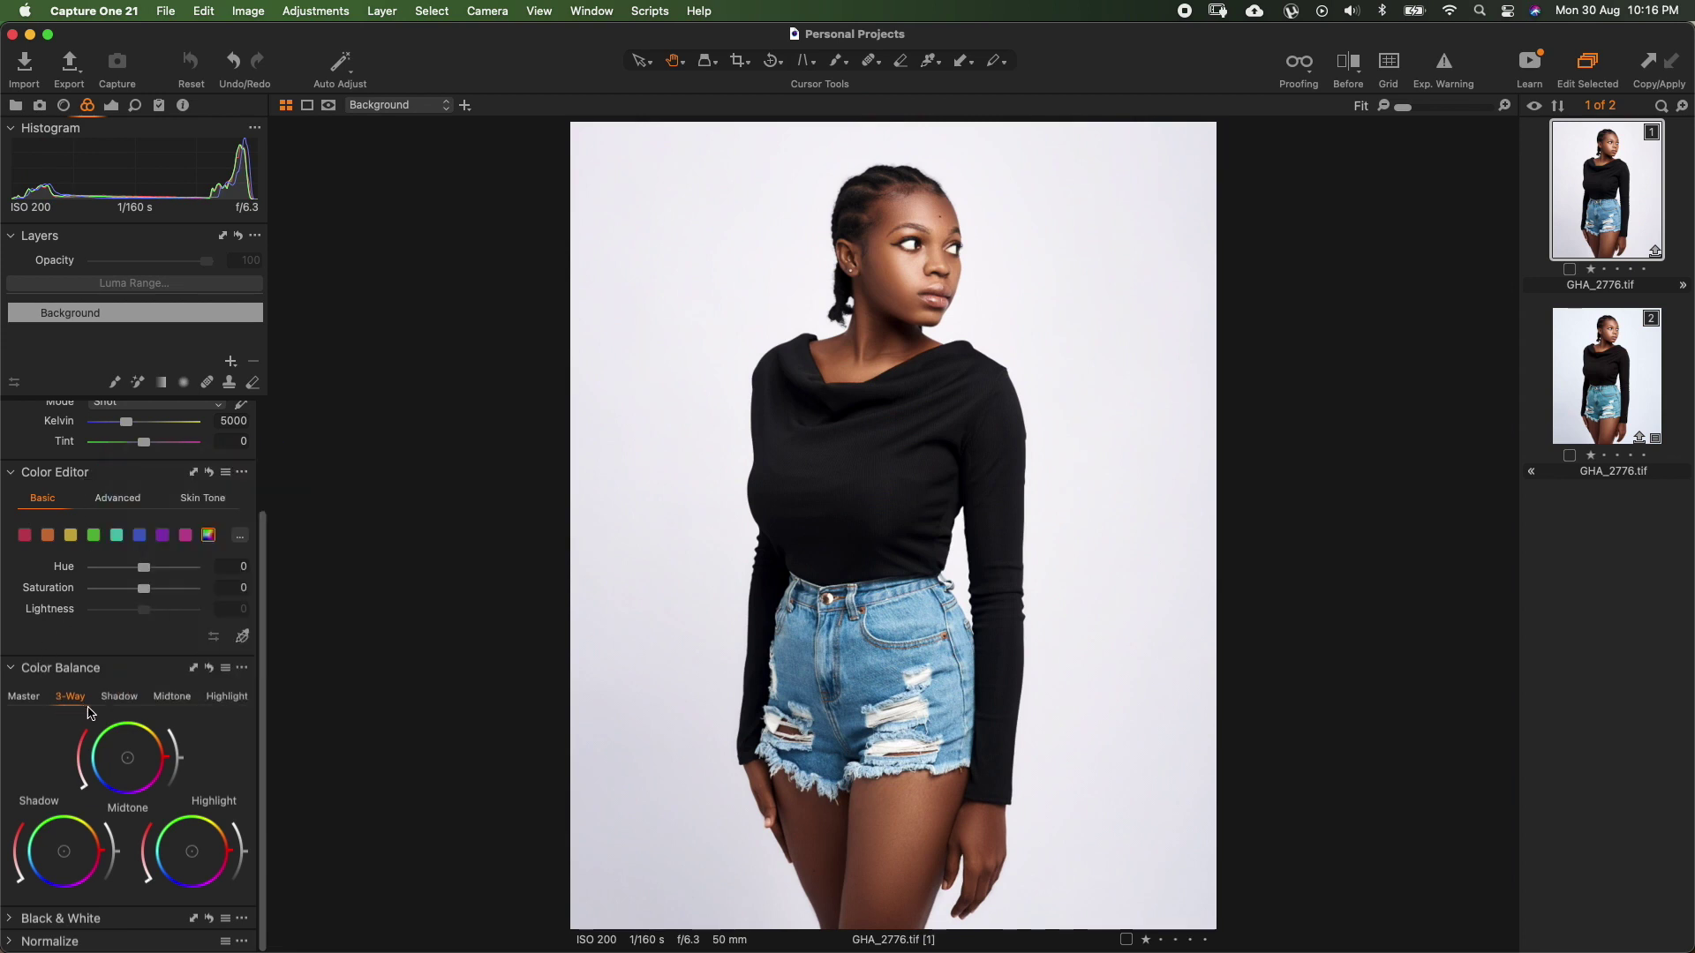
Switch the Color Editor to its Advanced colour wheel and arm the colour picker.
left_click(121, 503)
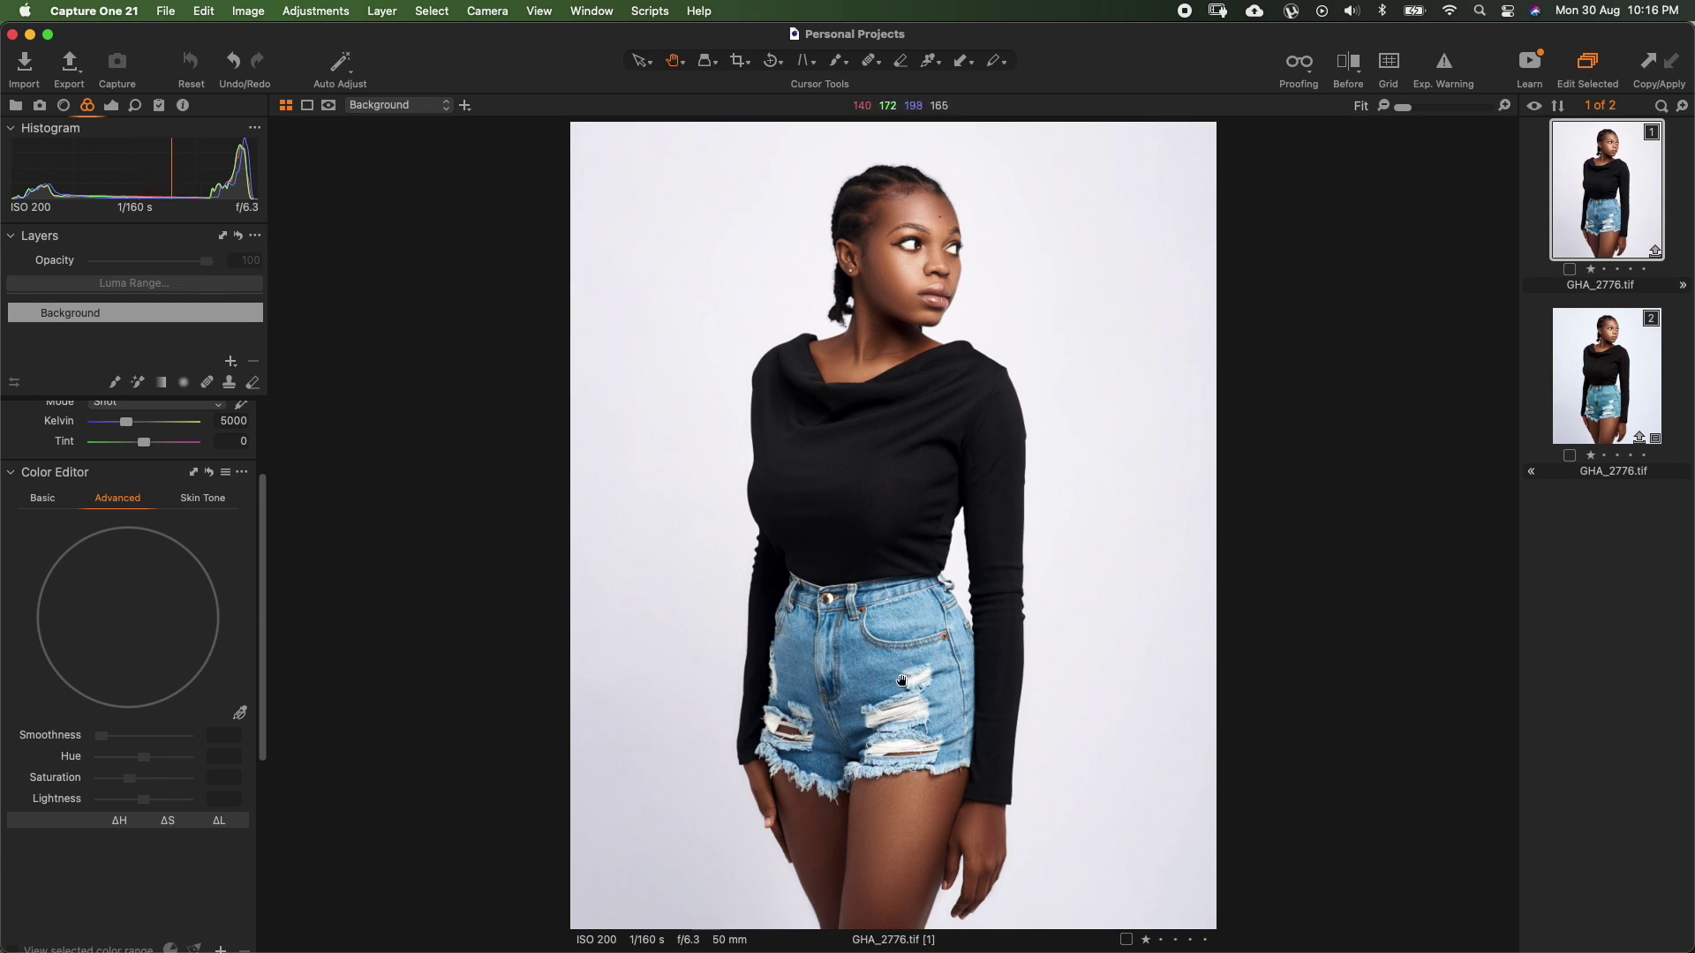
left_click(241, 716)
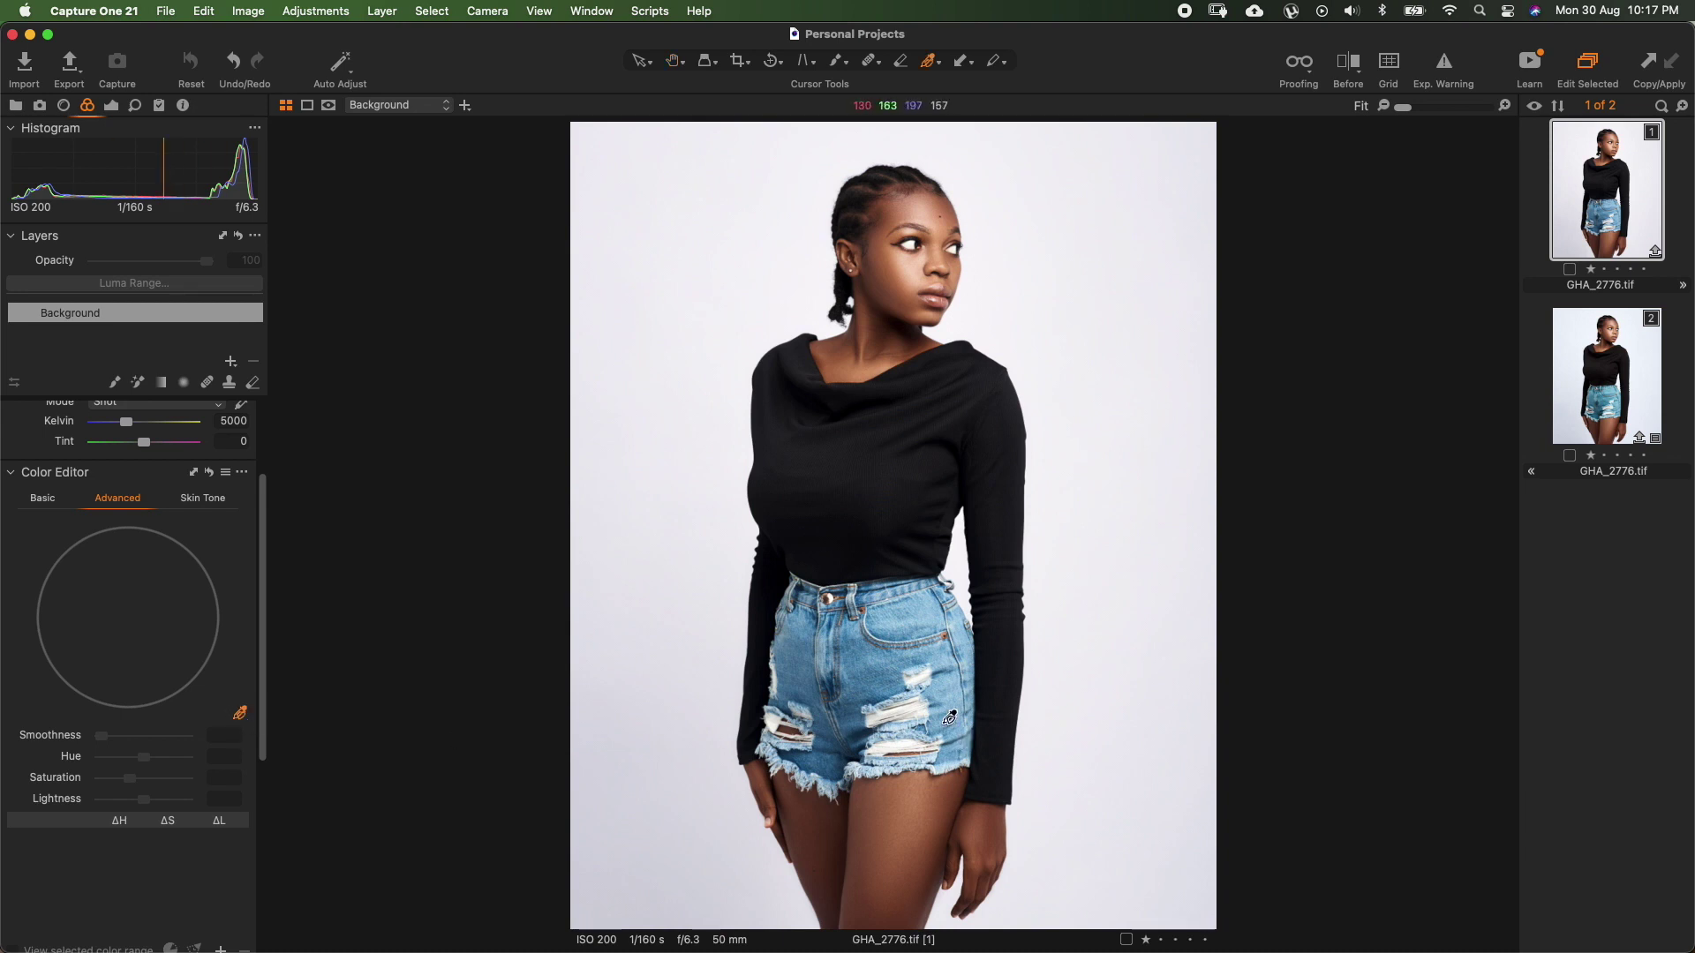
Sample the denim shorts' blue and turn on View selected color range.
left_click(883, 668)
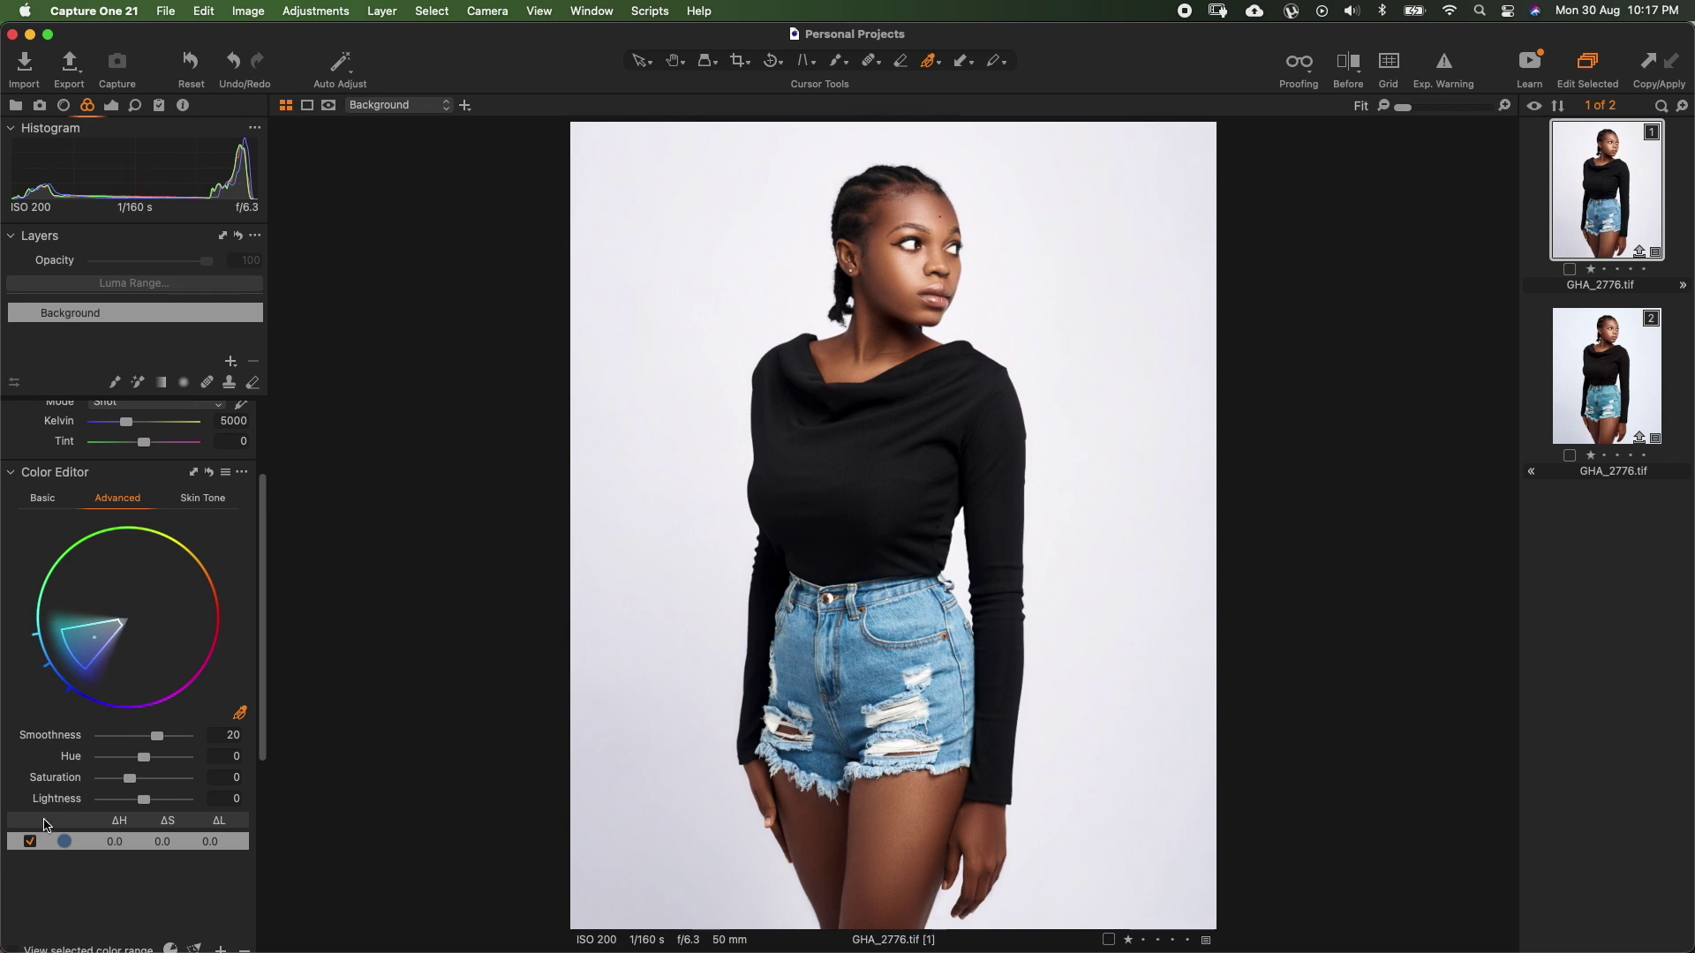
scroll(73, 823, "down", 2)
scroll(73, 822, "down", 1)
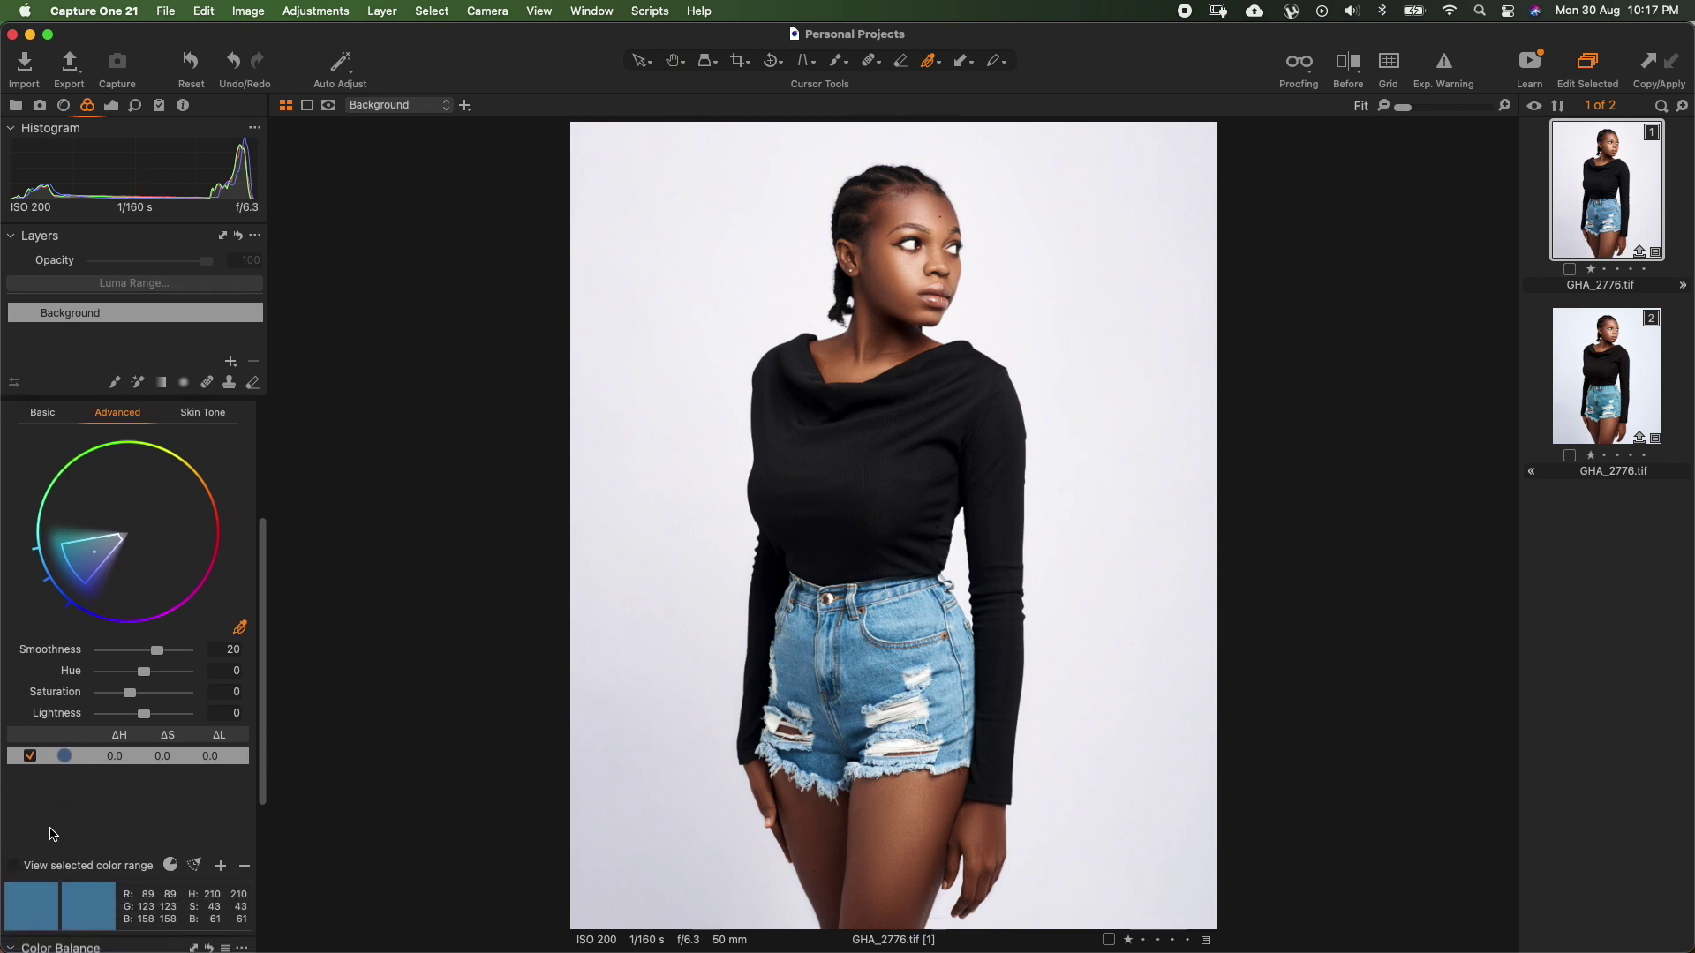
left_click(13, 867)
Widen the denim colour range and shift its hue to -30, toward teal.
left_click_drag(73, 563, 104, 584)
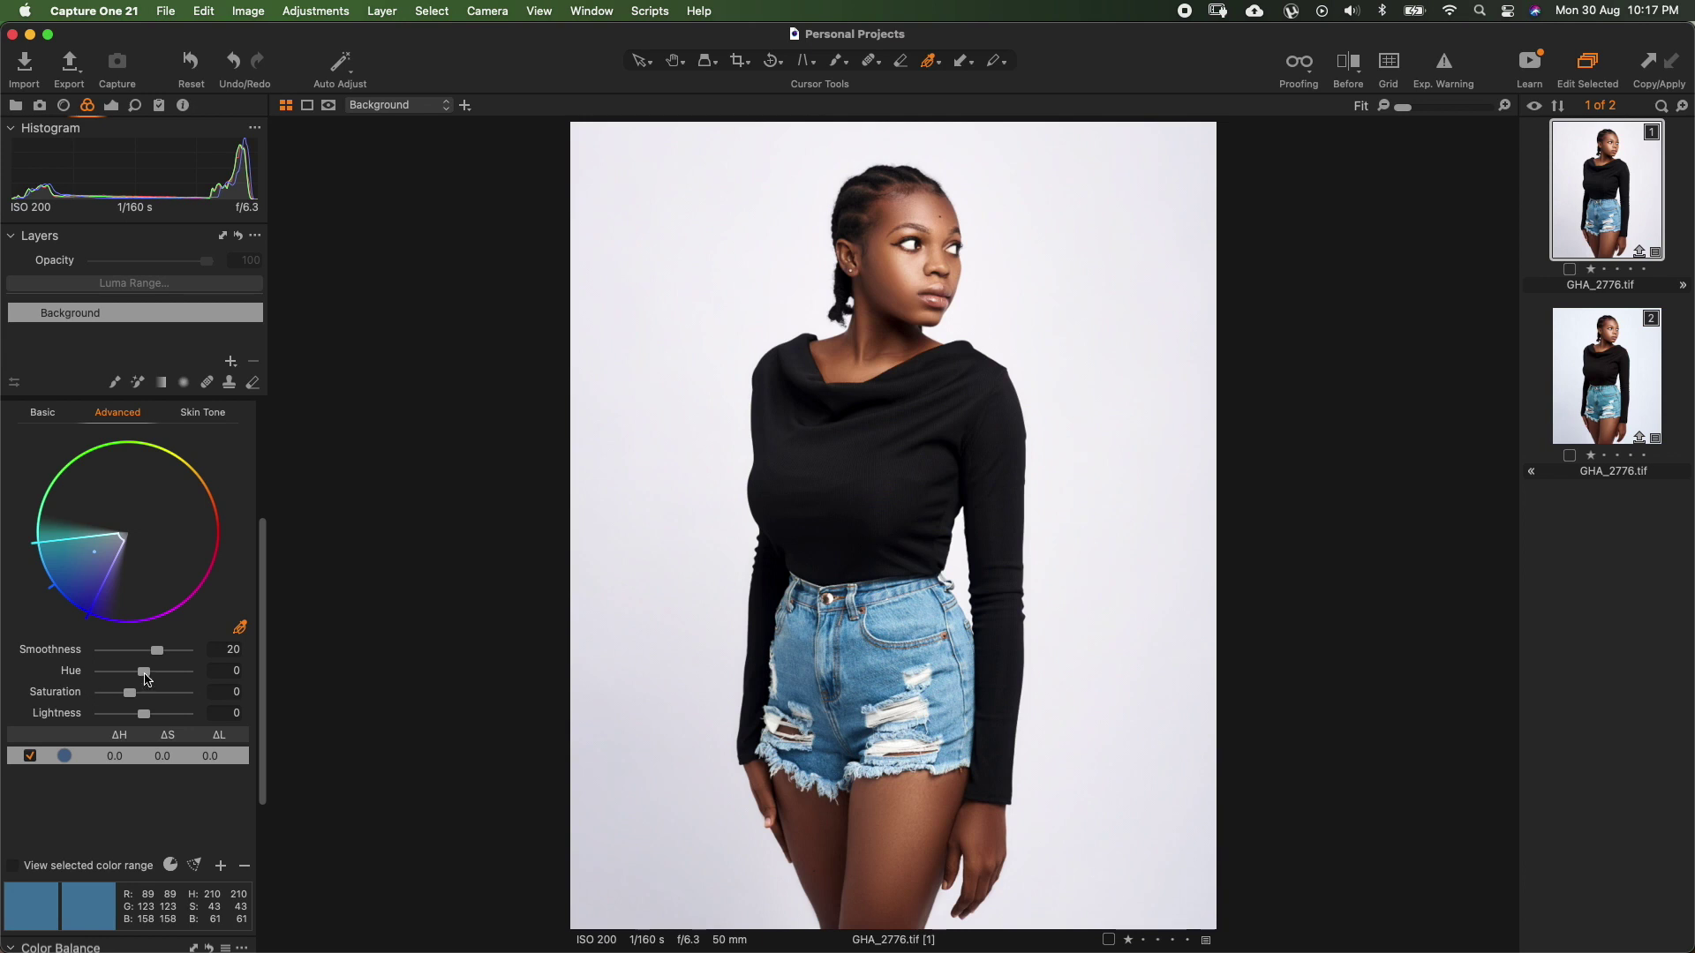
left_click_drag(144, 672, 68, 678)
left_click_drag(100, 673, 239, 679)
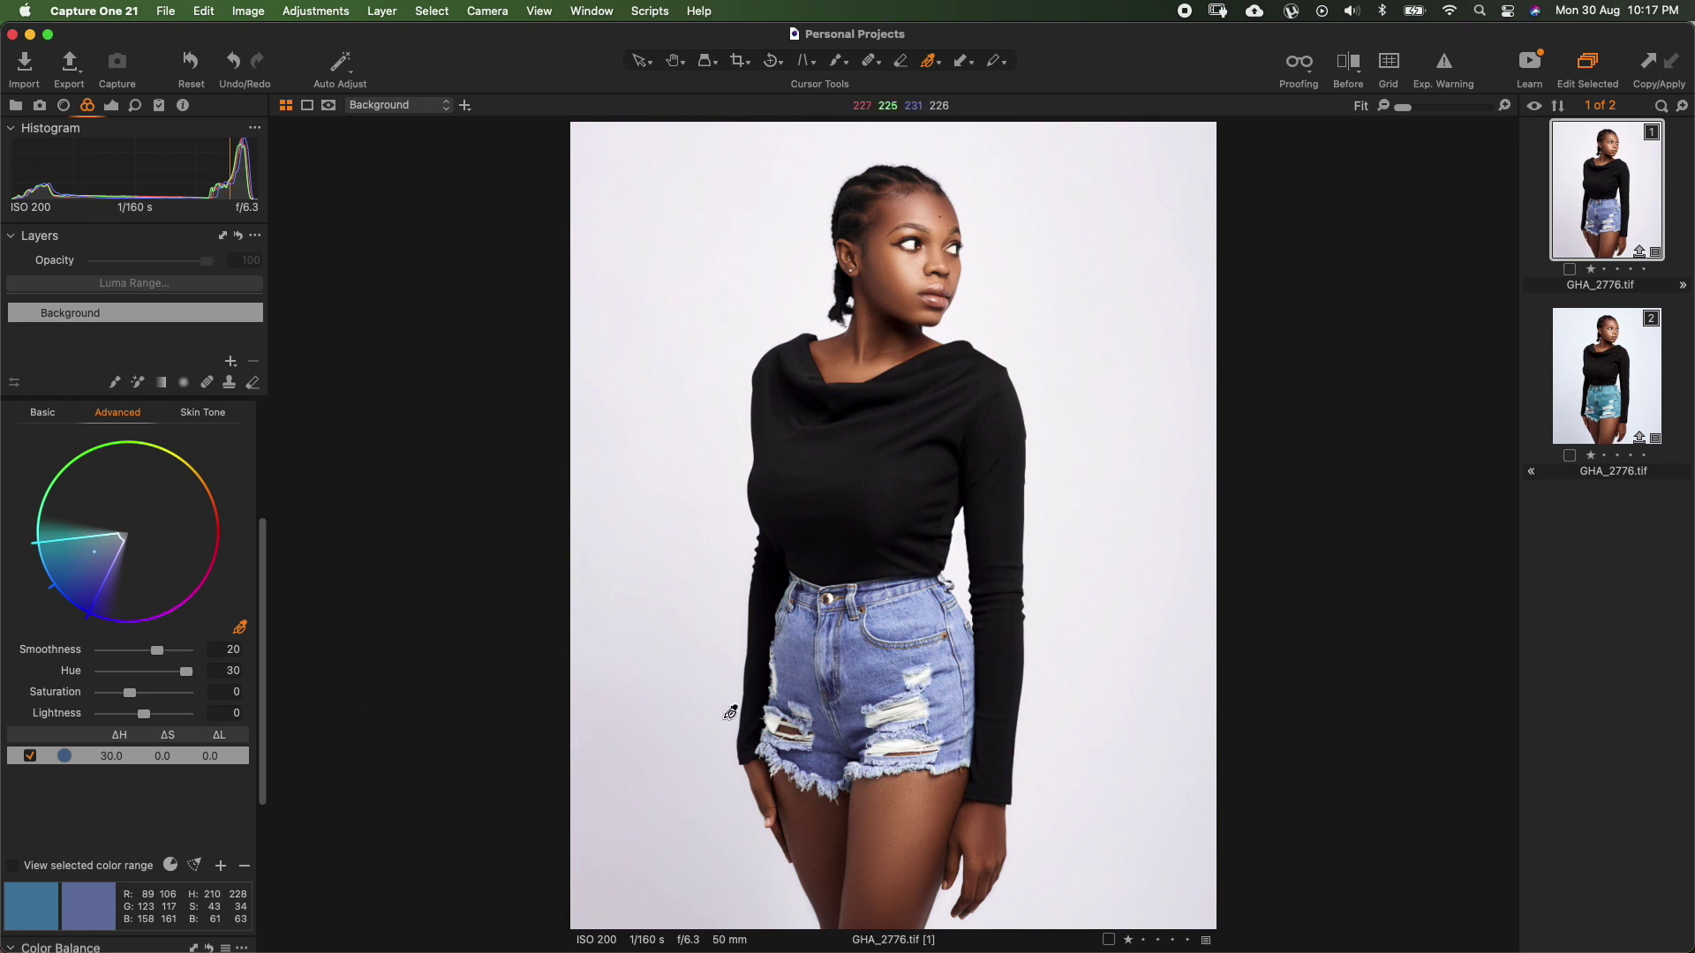
left_click_drag(187, 672, 101, 675)
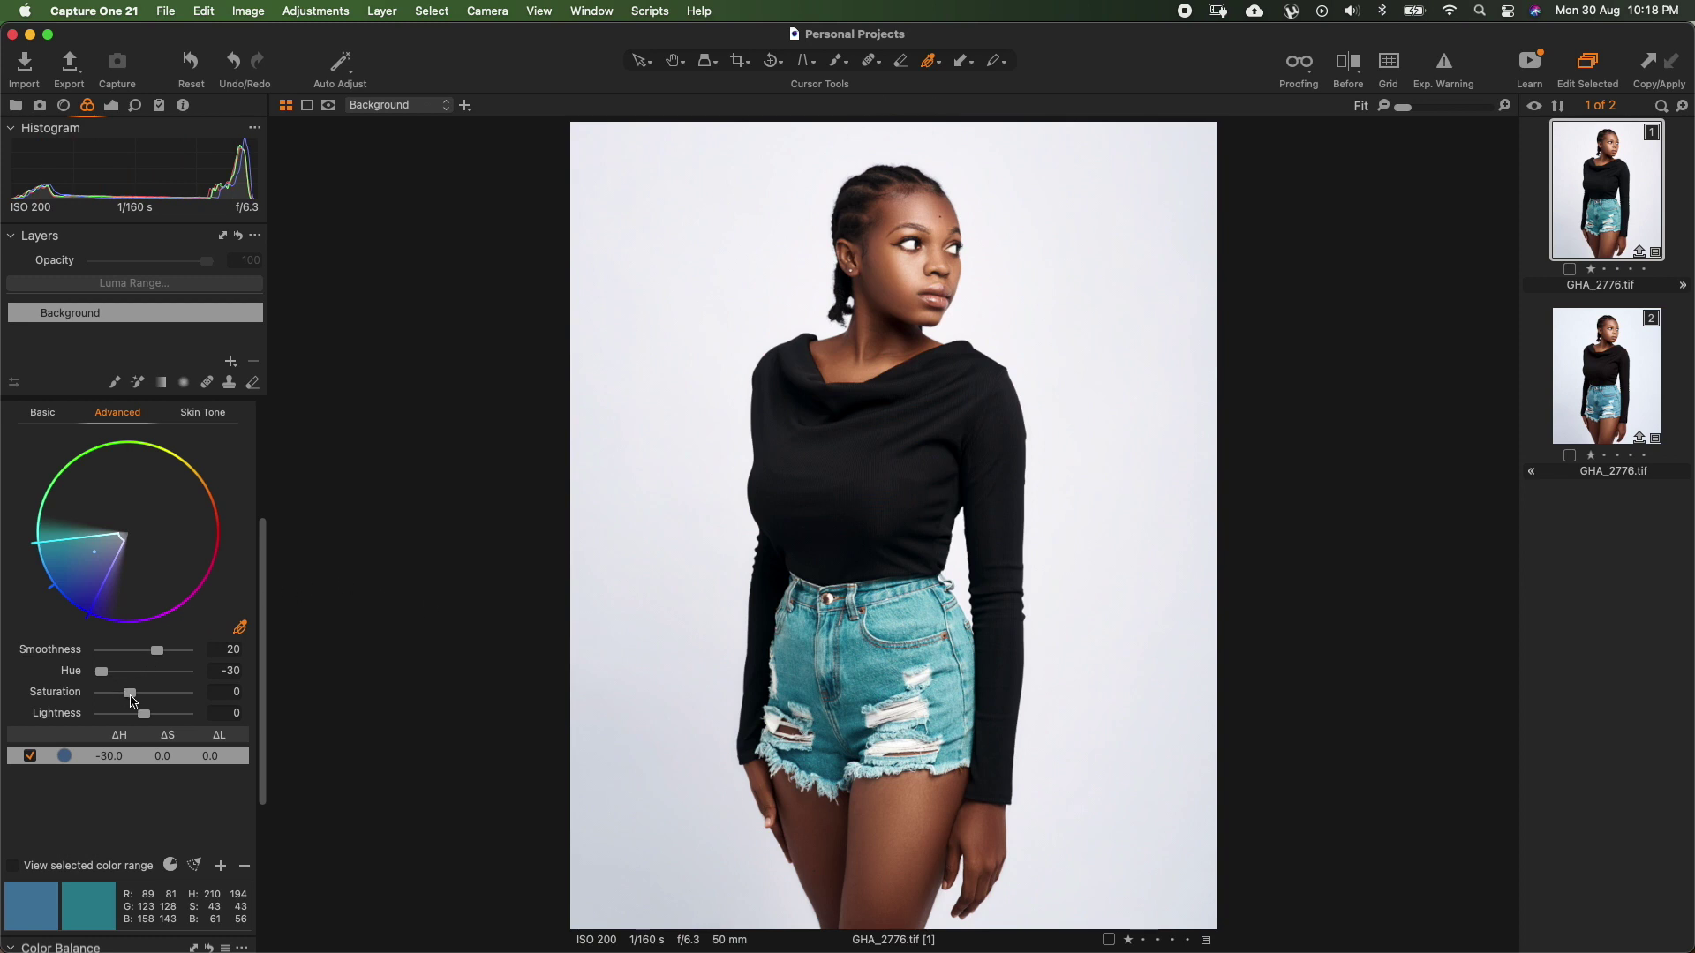
Test desaturation, then darken the denim range to lightness -15.7.
mouse_move(131, 700)
left_mouse_down()
mouse_move(82, 699)
mouse_move(180, 712)
mouse_move(139, 704)
left_mouse_up()
double_click(138, 695)
mouse_move(146, 720)
left_mouse_down()
mouse_move(89, 719)
mouse_move(236, 734)
mouse_move(121, 719)
mouse_move(135, 718)
left_mouse_up()
double_click(121, 719)
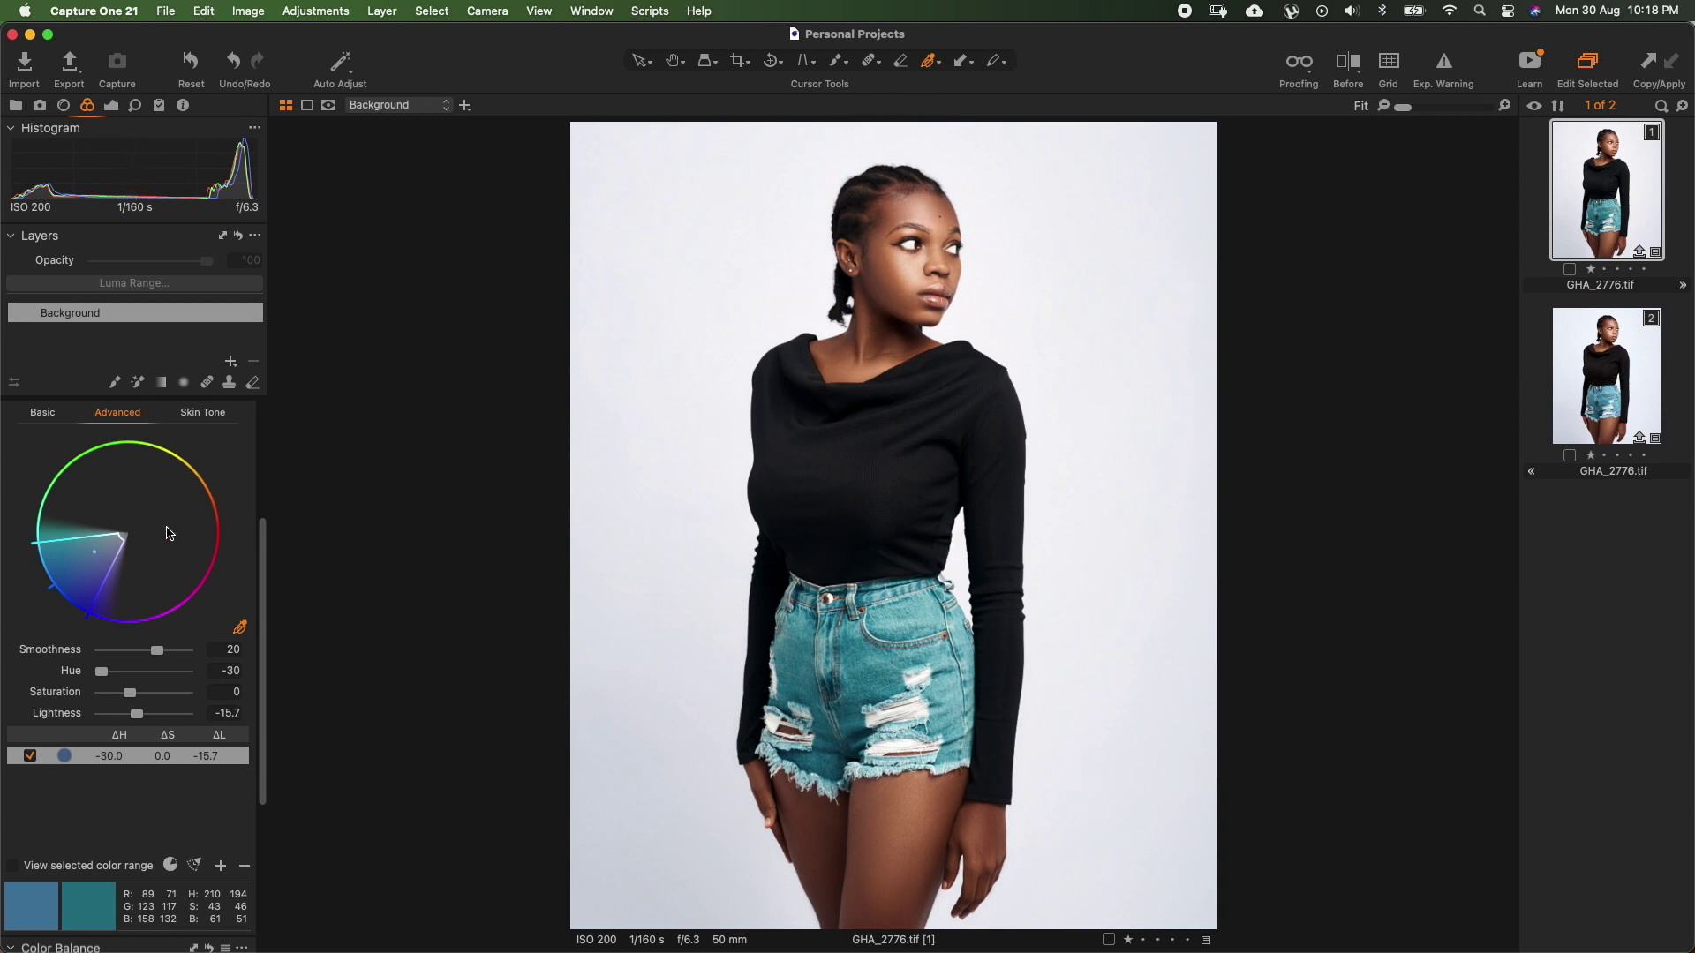
Scroll the left tool panel down to the Color Balance 3-Way wheels.
scroll(167, 531, "down", 3)
scroll(167, 531, "down", 3)
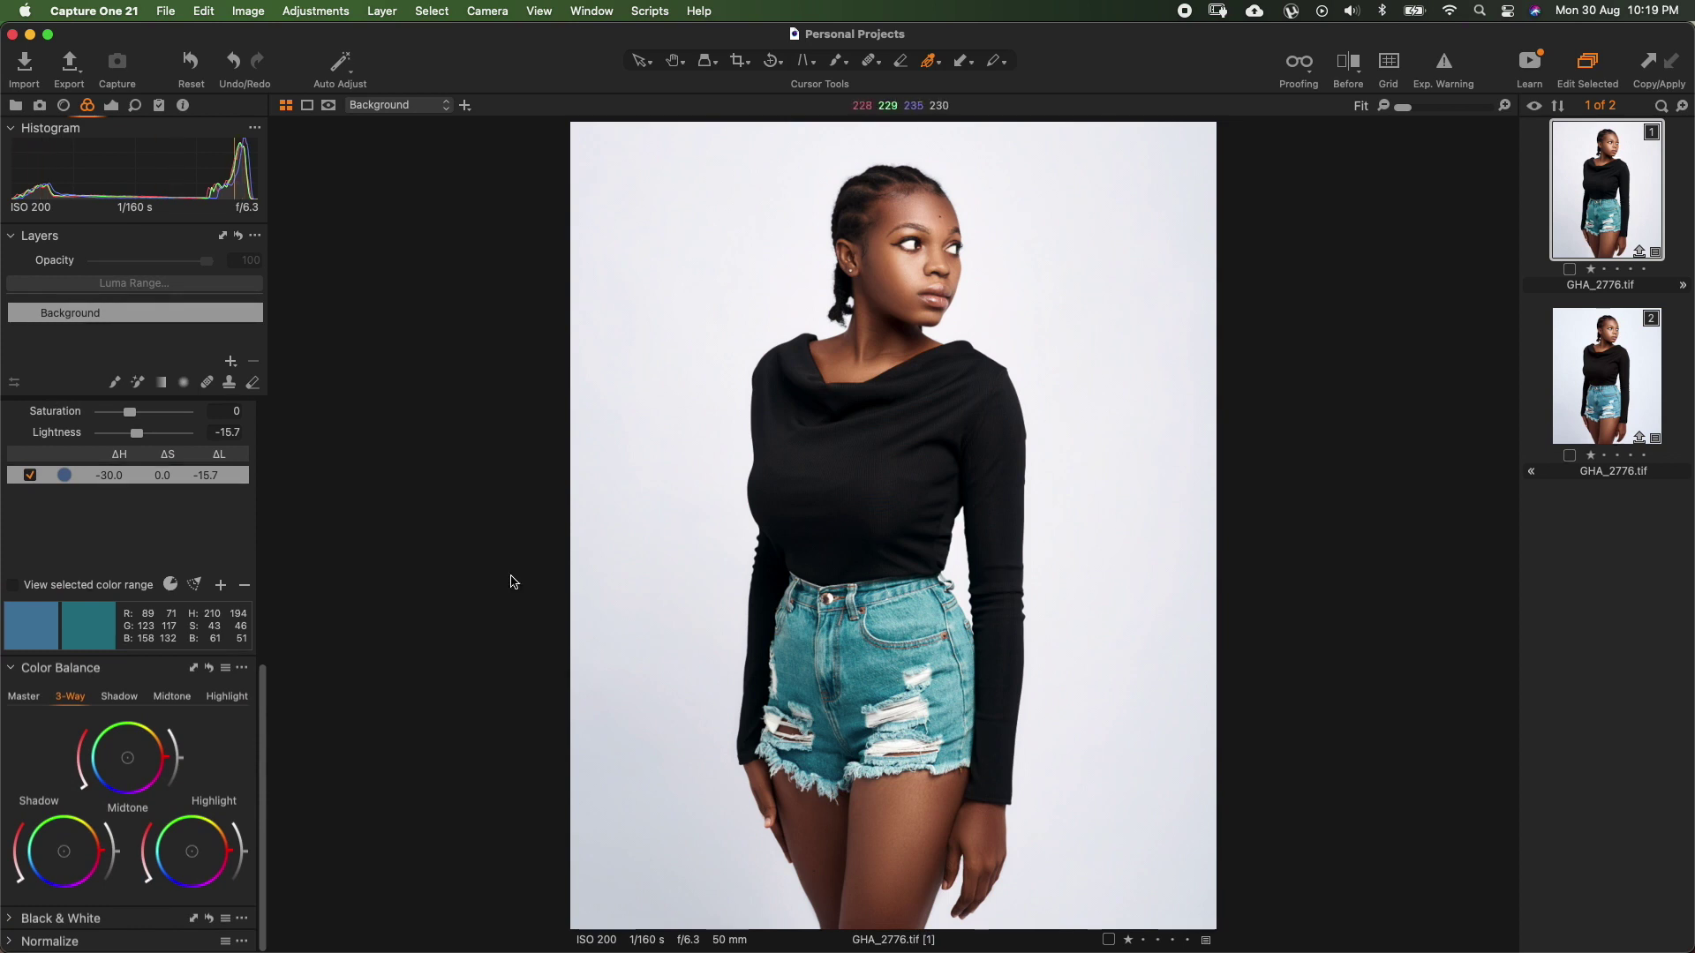
scroll(132, 746, "down", 1)
Try cool highlight and shadow tints against the untinted photo, then reset Color Balance.
left_click_drag(193, 858, 189, 855)
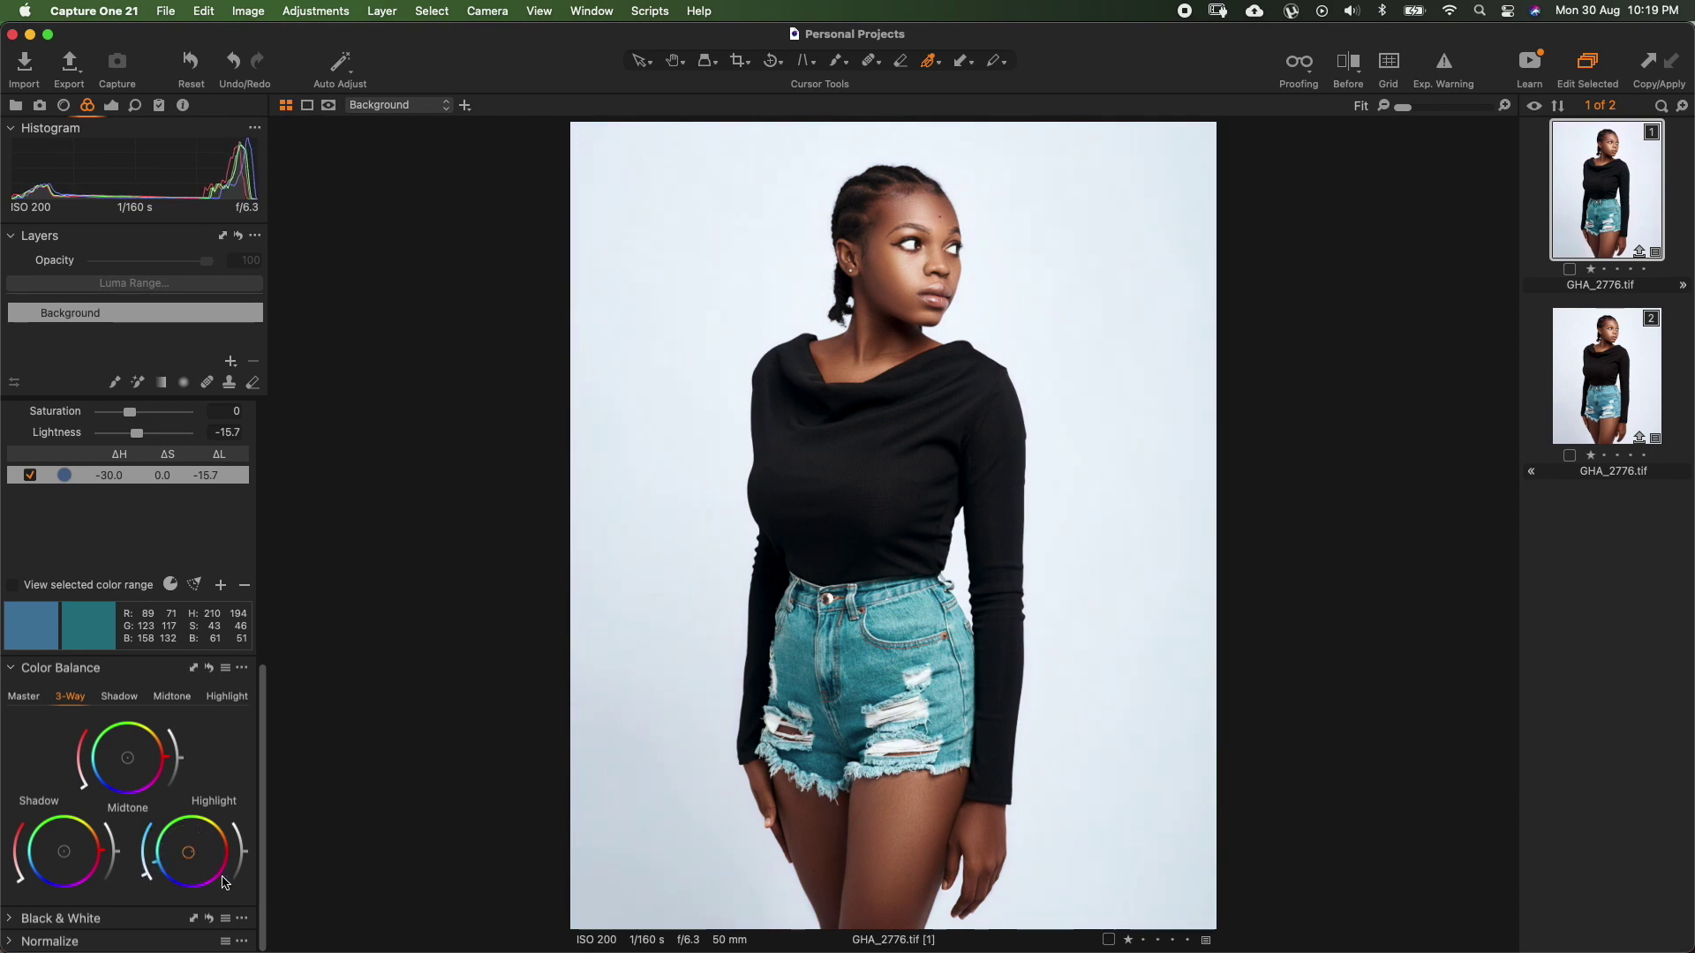
left_click(211, 673)
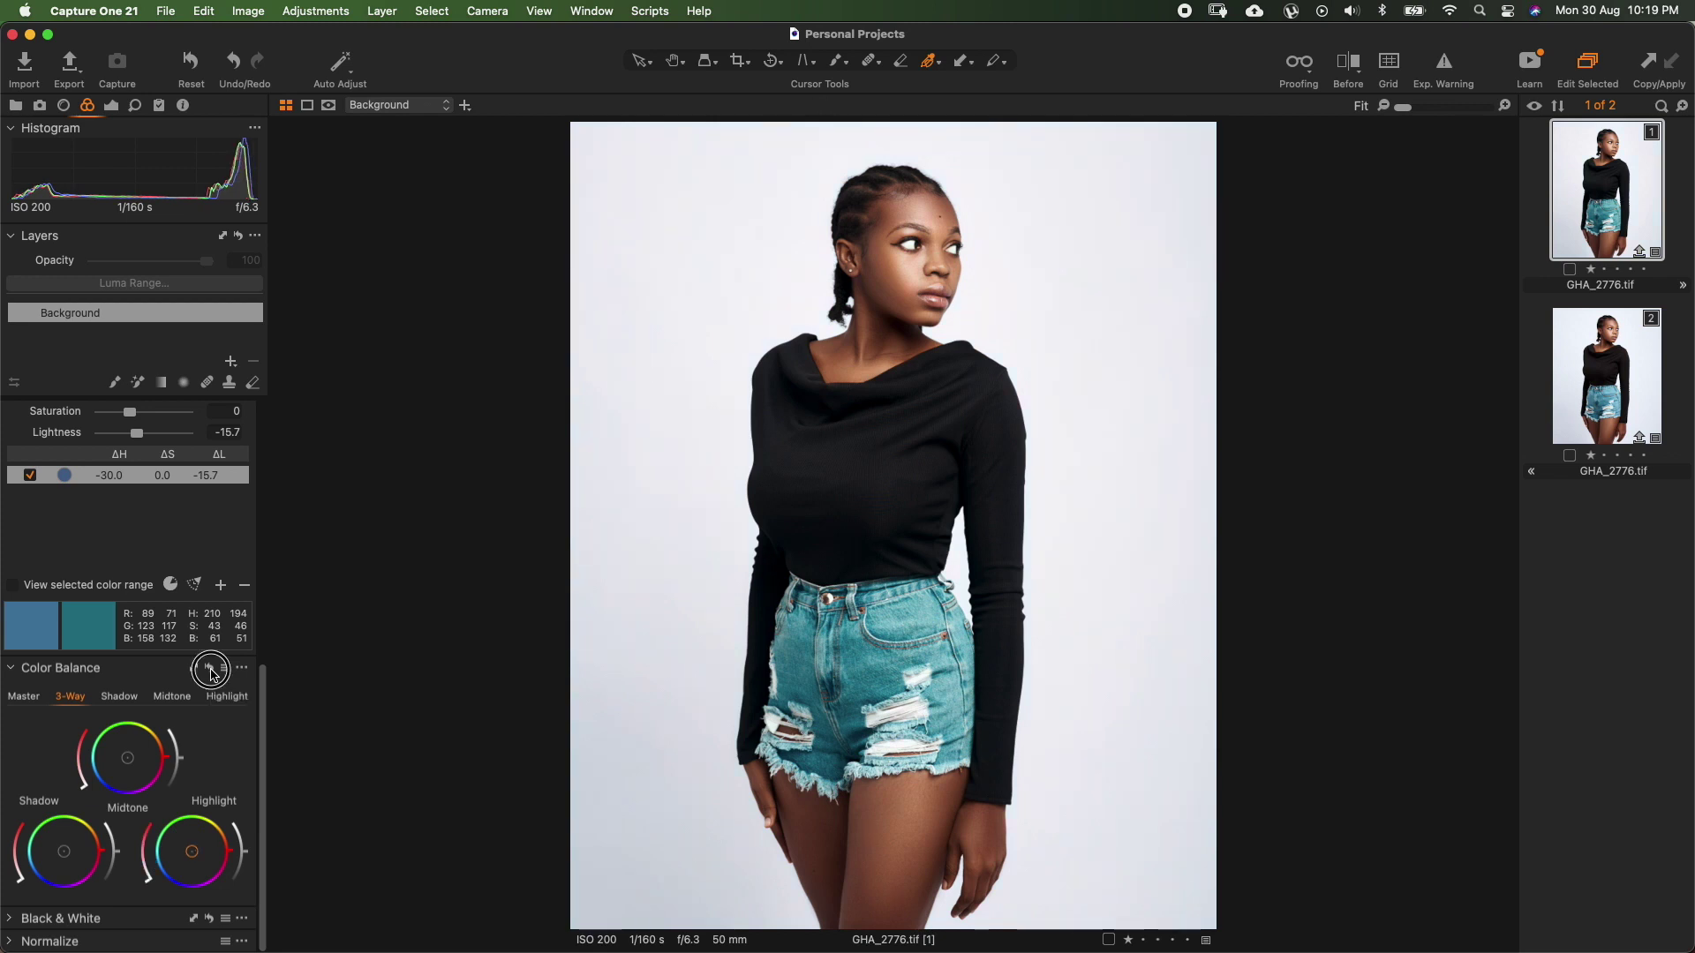
left_click(211, 672)
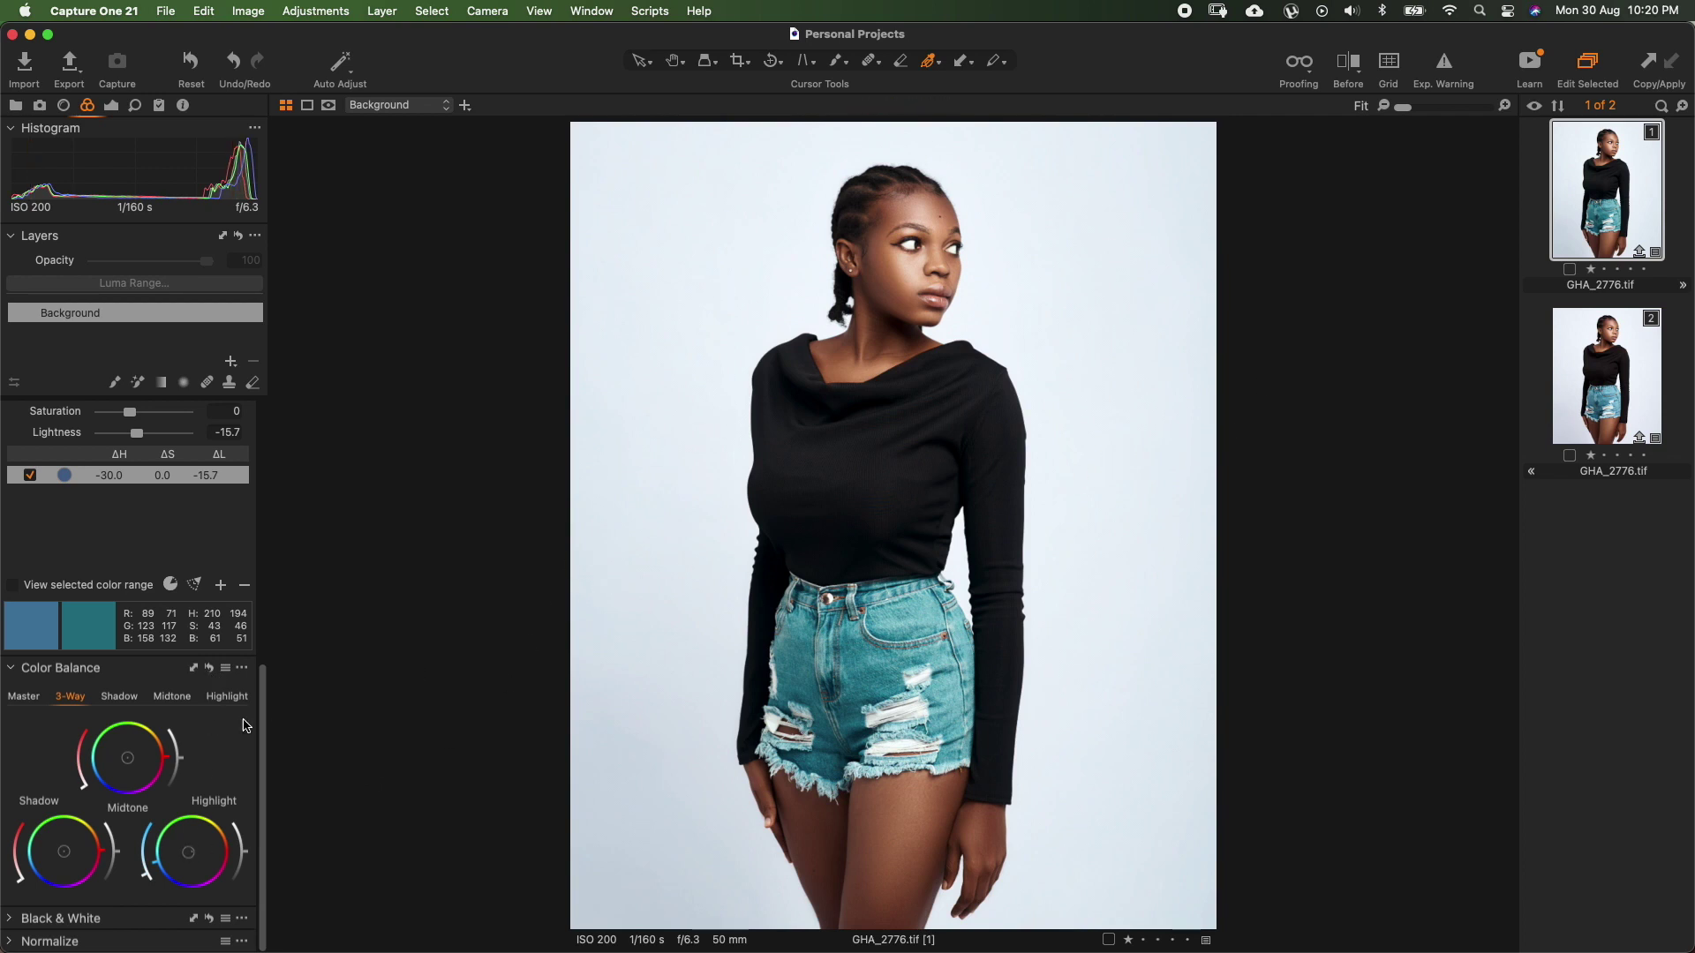
left_click(209, 669)
left_click_drag(65, 854, 76, 845)
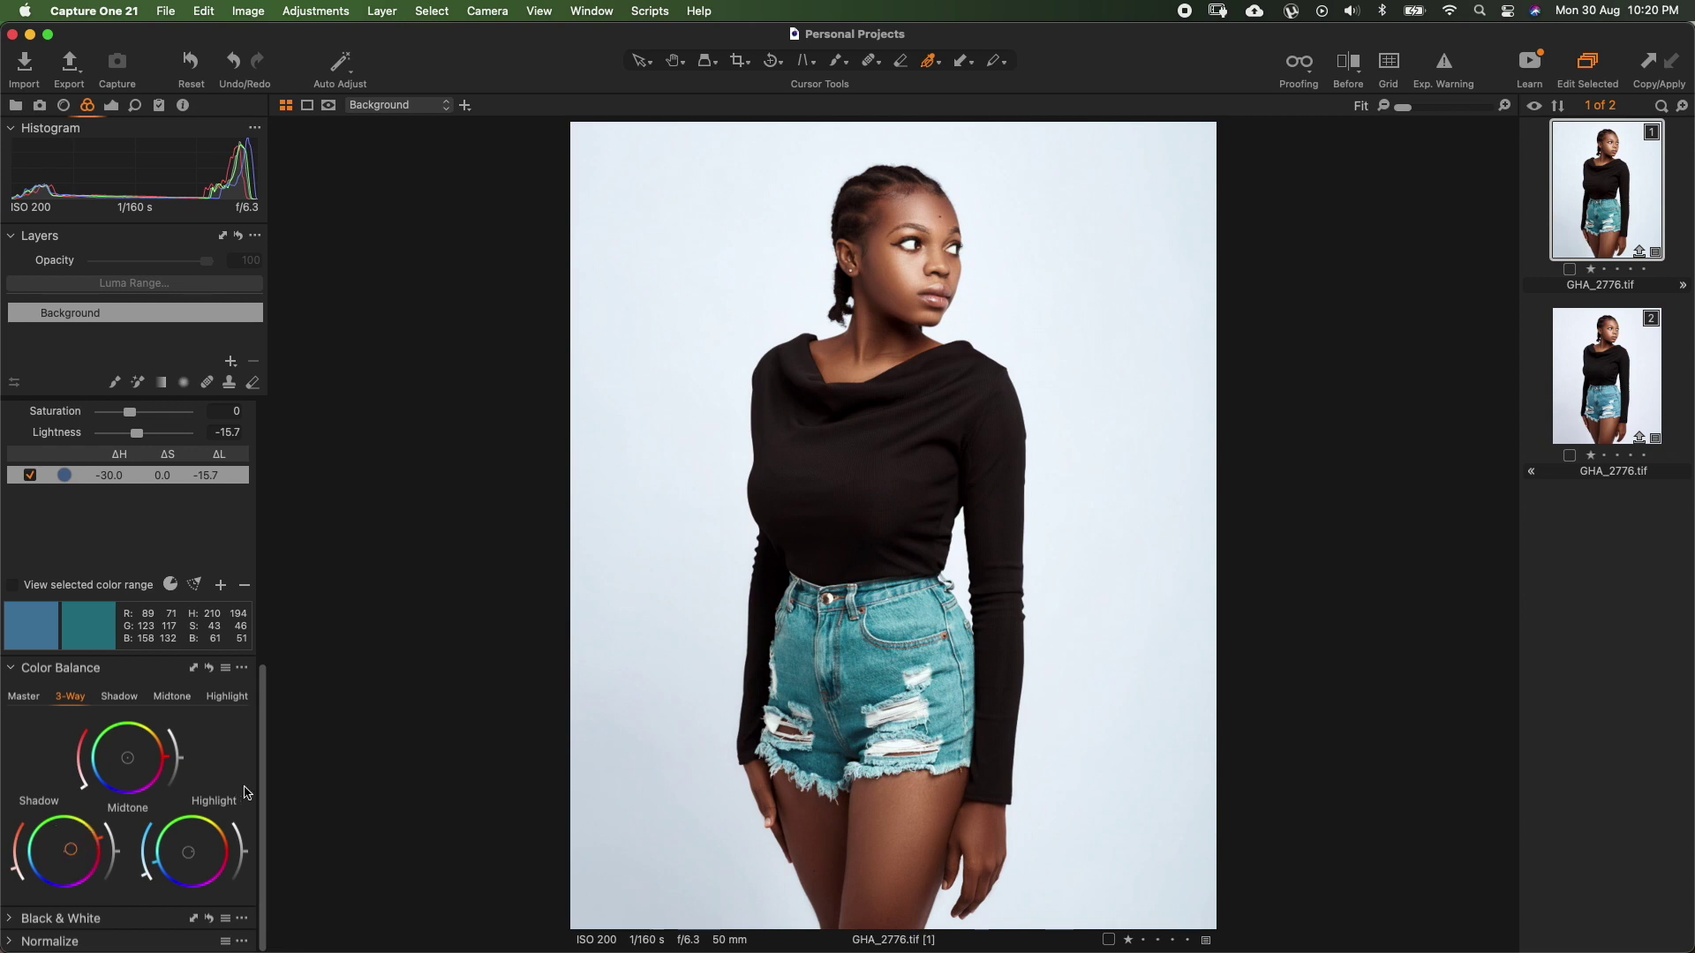
left_click(210, 668)
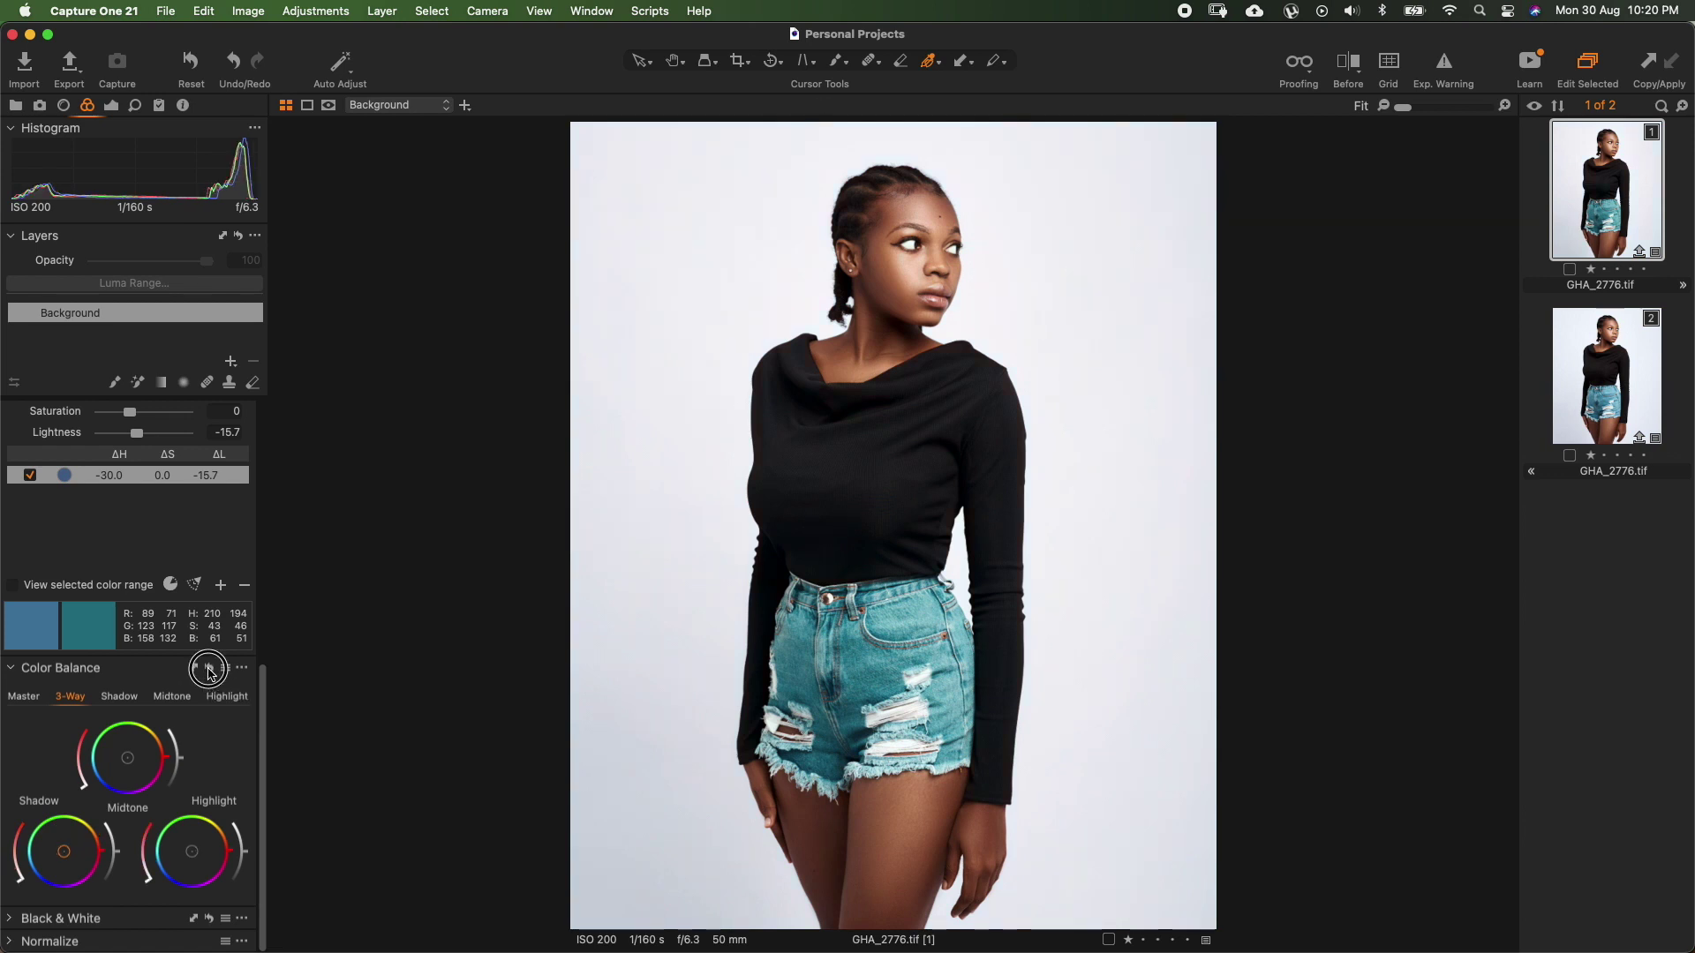
left_click(210, 668)
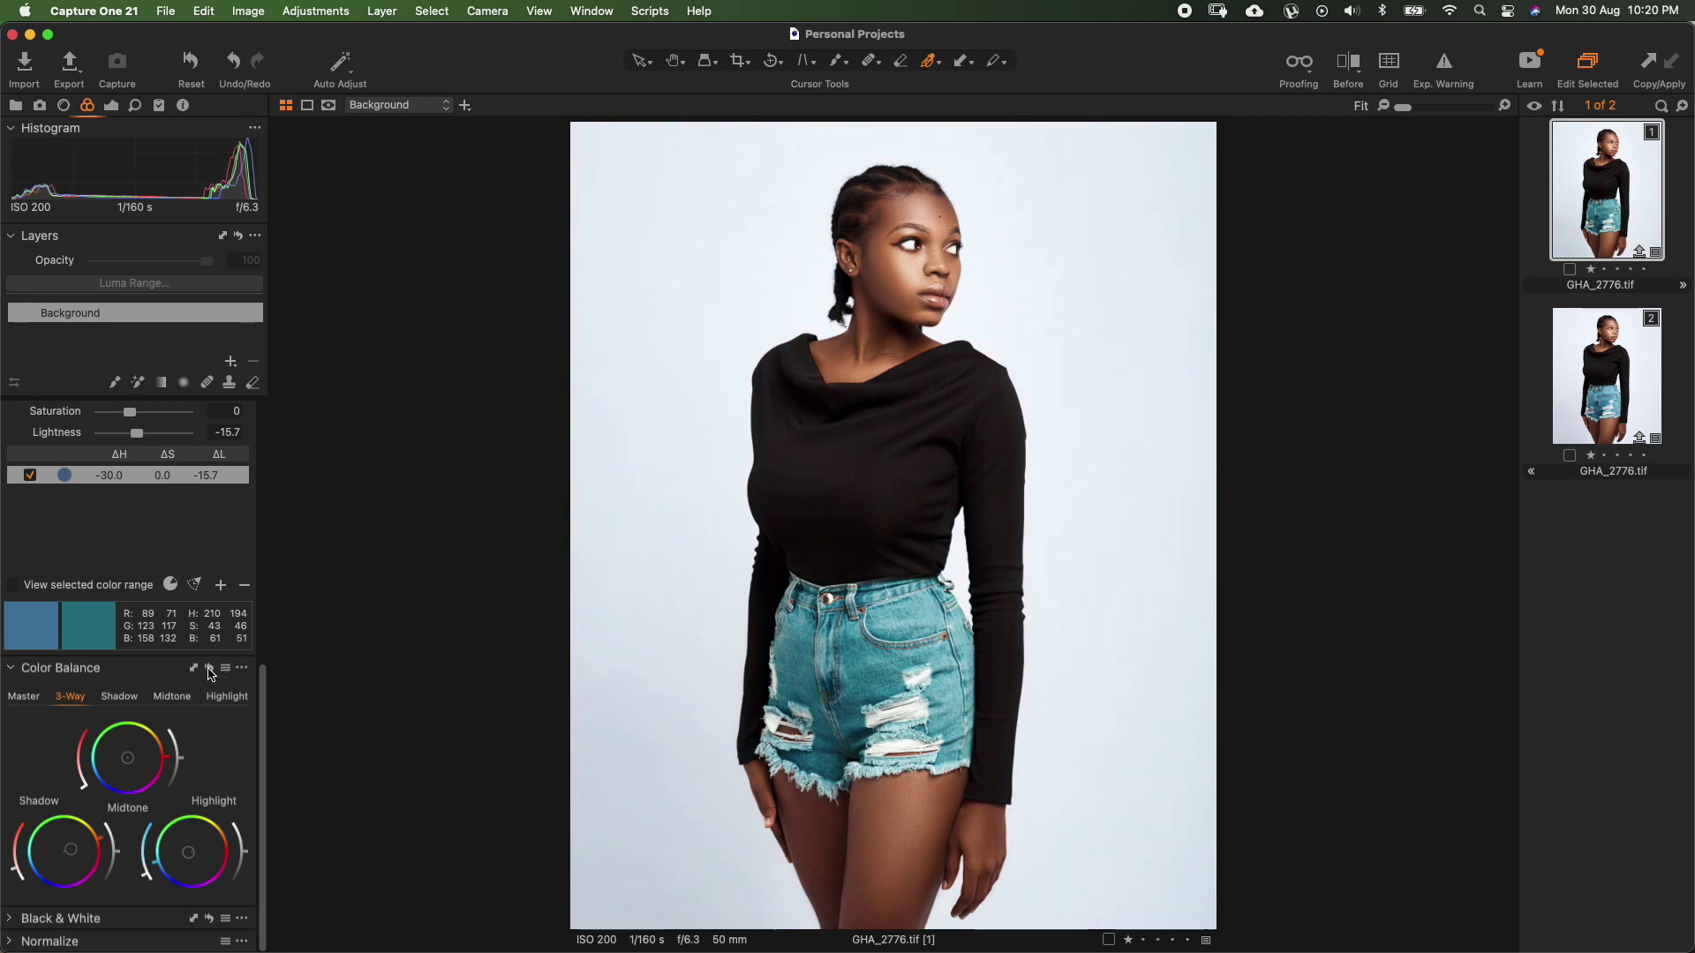
left_click(209, 668)
Tint the shadows and lift shadow and highlight lightness to brighten the black top.
left_click_drag(74, 855, 72, 851)
mouse_move(11, 865)
left_mouse_down()
mouse_move(12, 834)
mouse_move(11, 873)
left_mouse_up()
mouse_move(121, 858)
left_mouse_down()
mouse_move(116, 808)
mouse_move(115, 880)
mouse_move(113, 795)
mouse_move(108, 904)
mouse_move(111, 827)
mouse_move(120, 846)
left_mouse_up()
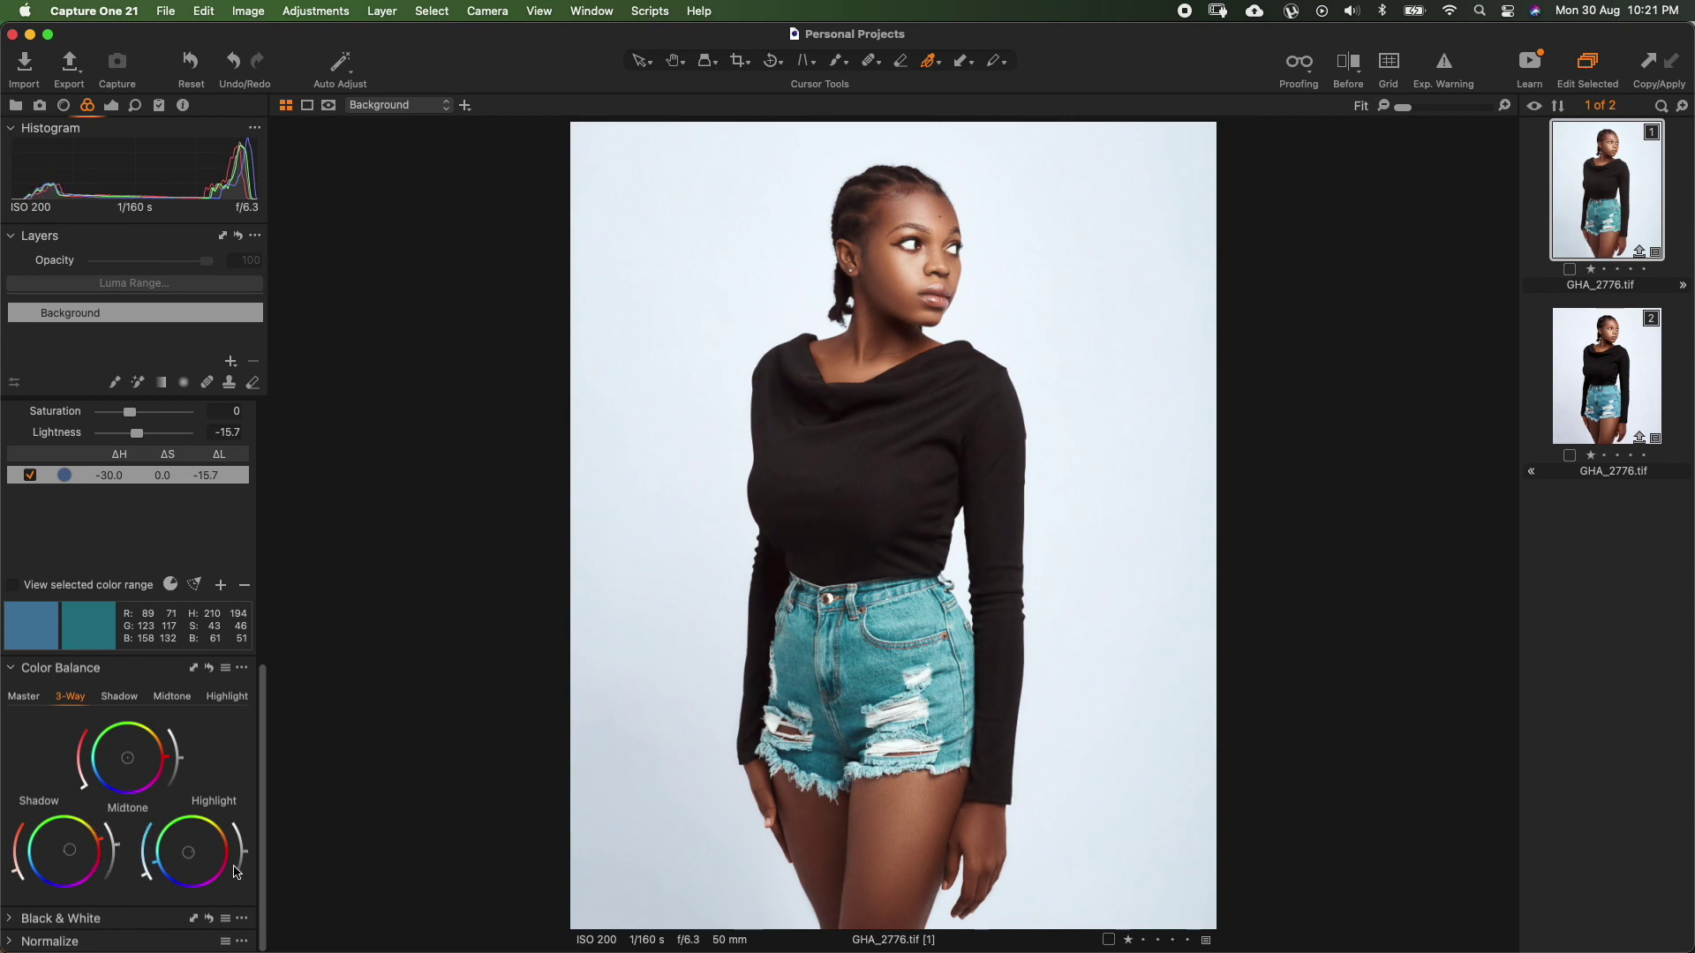
mouse_move(248, 857)
left_mouse_down()
mouse_move(235, 775)
mouse_move(210, 895)
mouse_move(250, 861)
left_mouse_up()
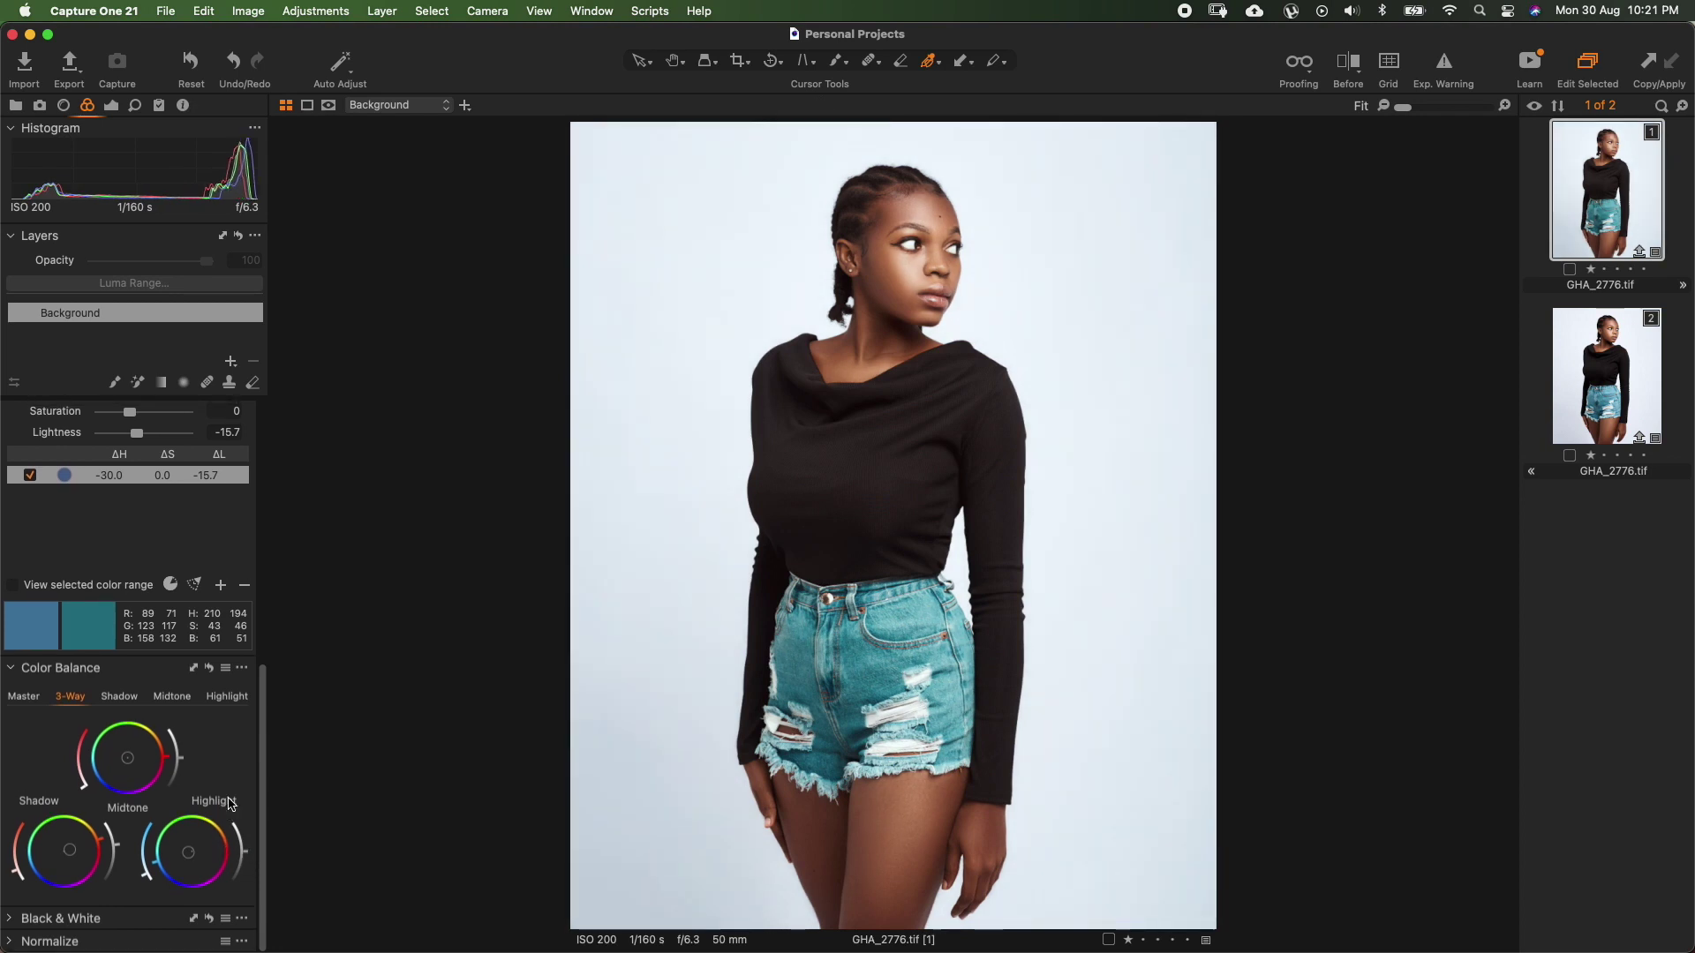
left_click(209, 670)
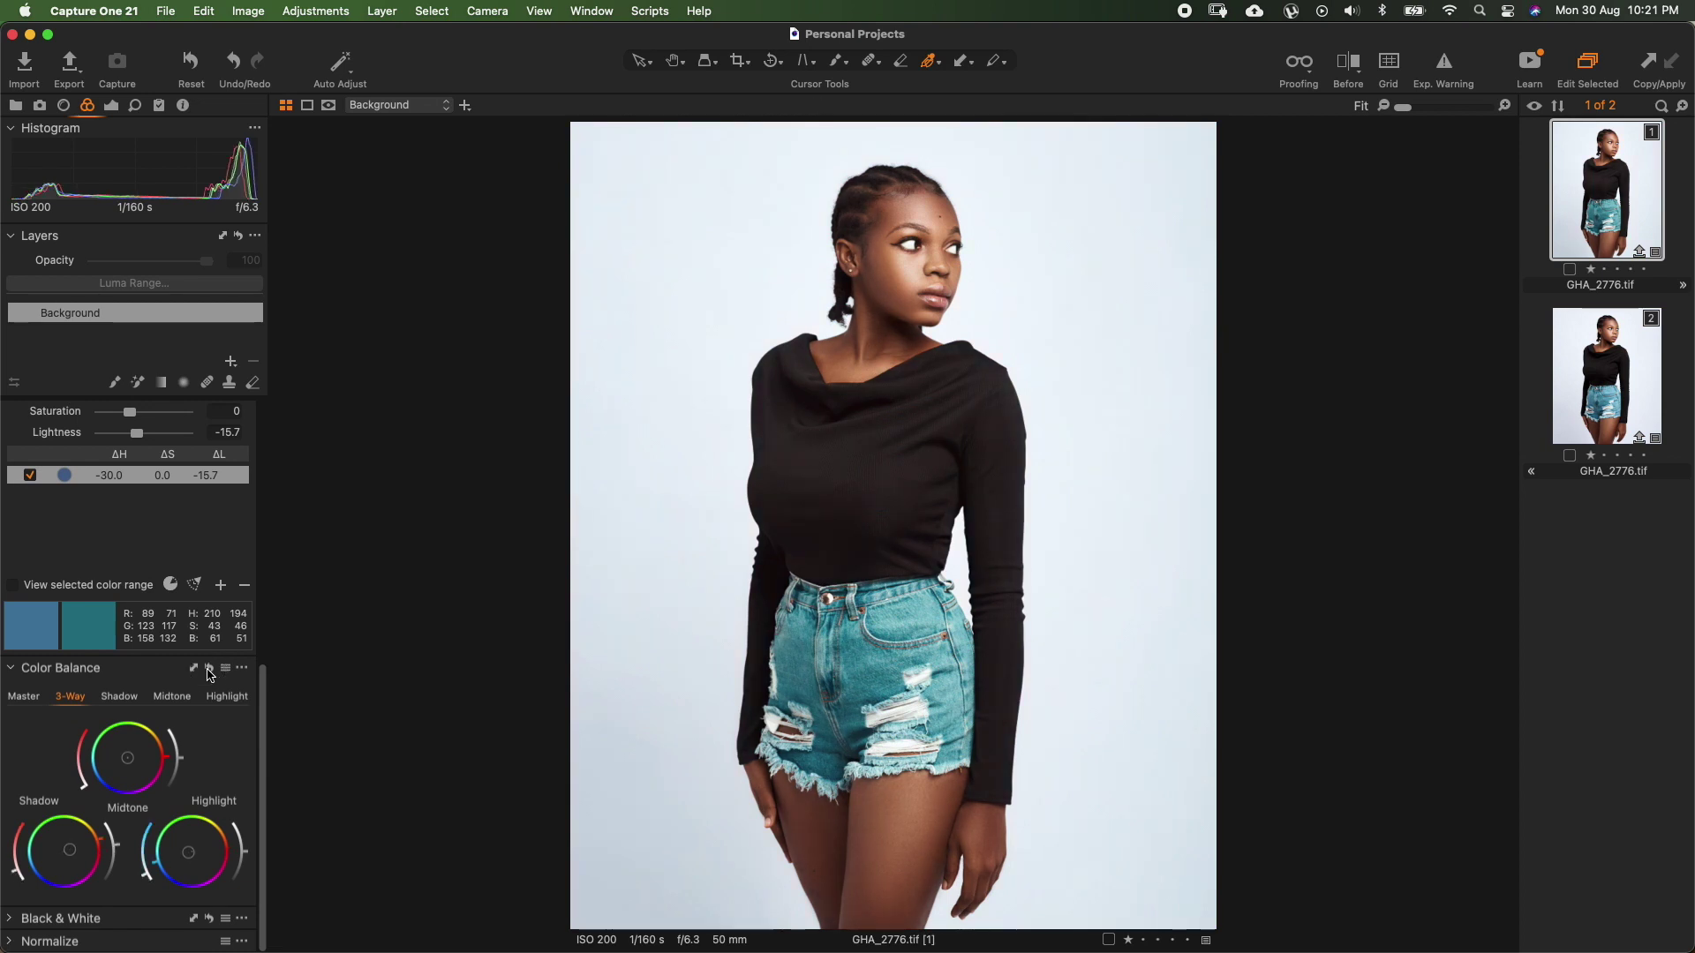
left_click(209, 670)
Darken the teal shorts' range lightness from -15.7 to -37.7 and preview before/after.
scroll(188, 764, "up", 5)
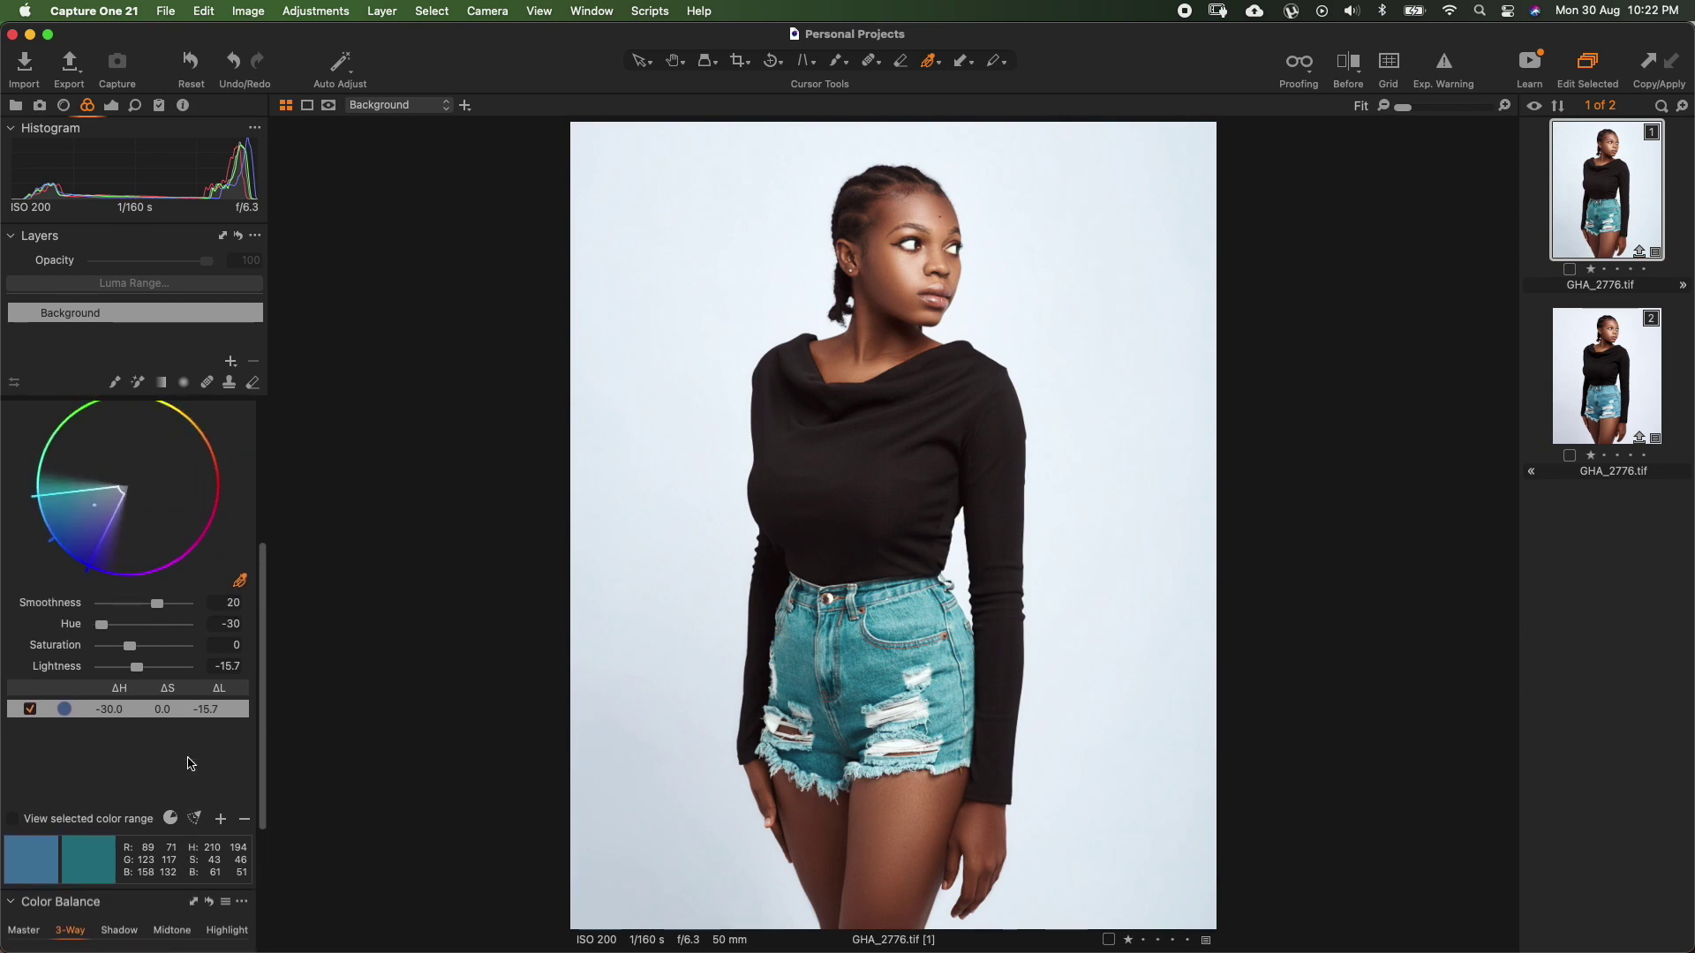
scroll(188, 763, "up", 4)
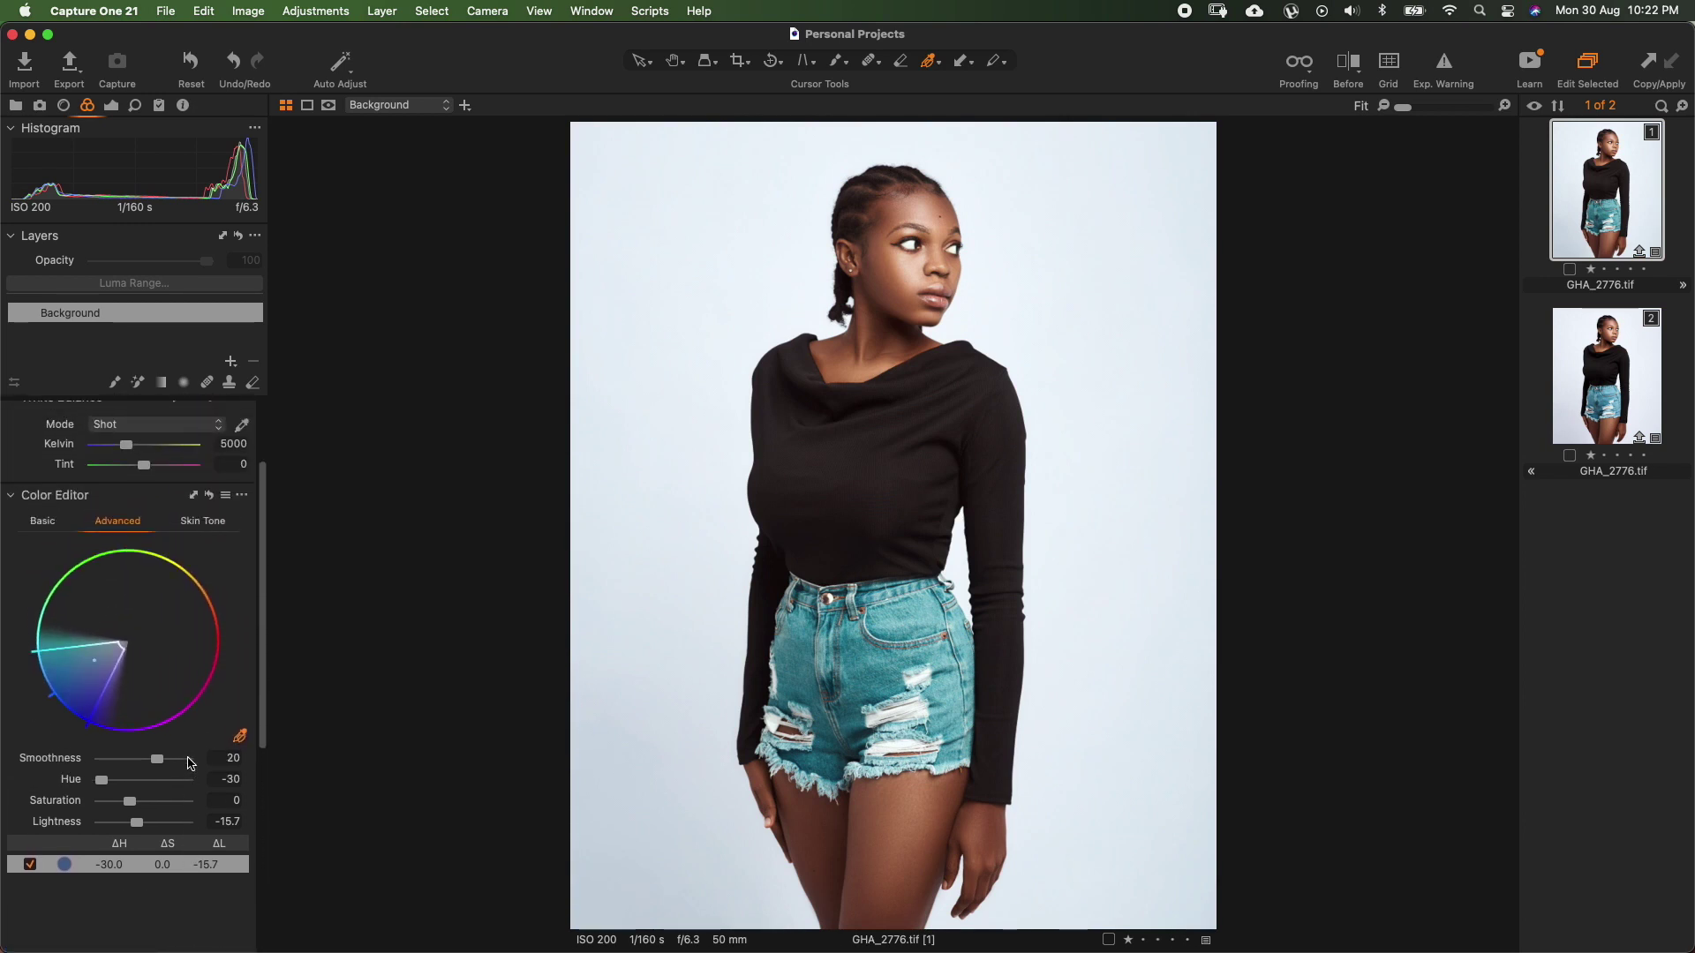
left_click(141, 825)
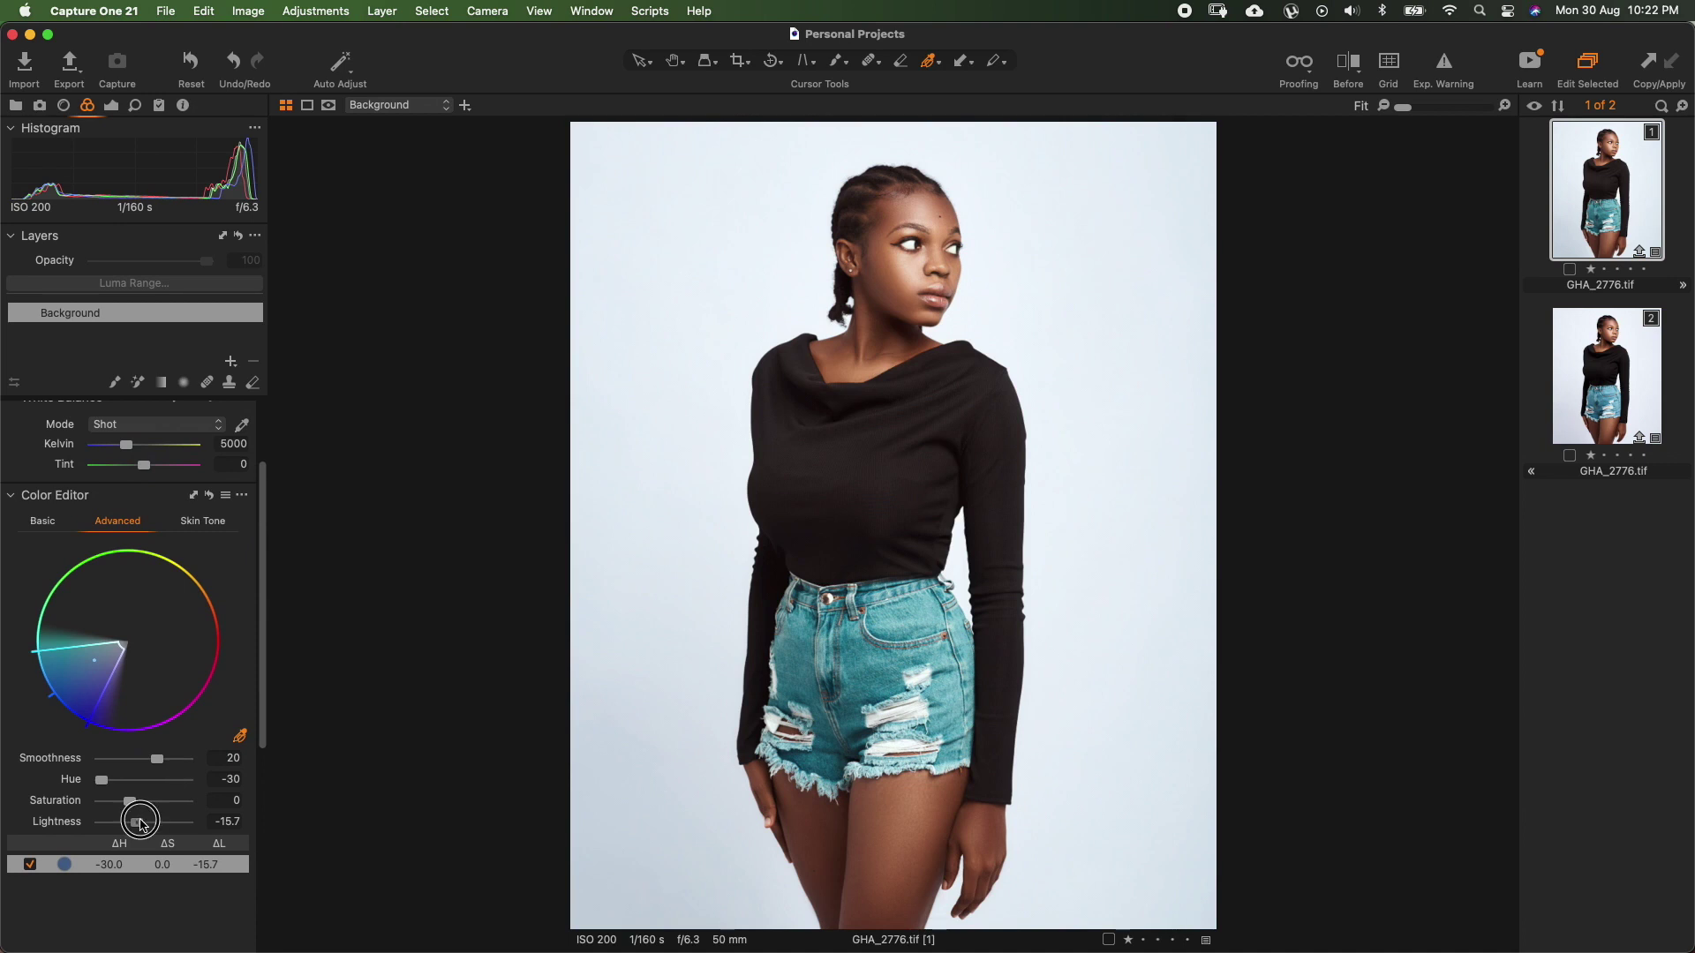
left_click_drag(141, 824, 132, 825)
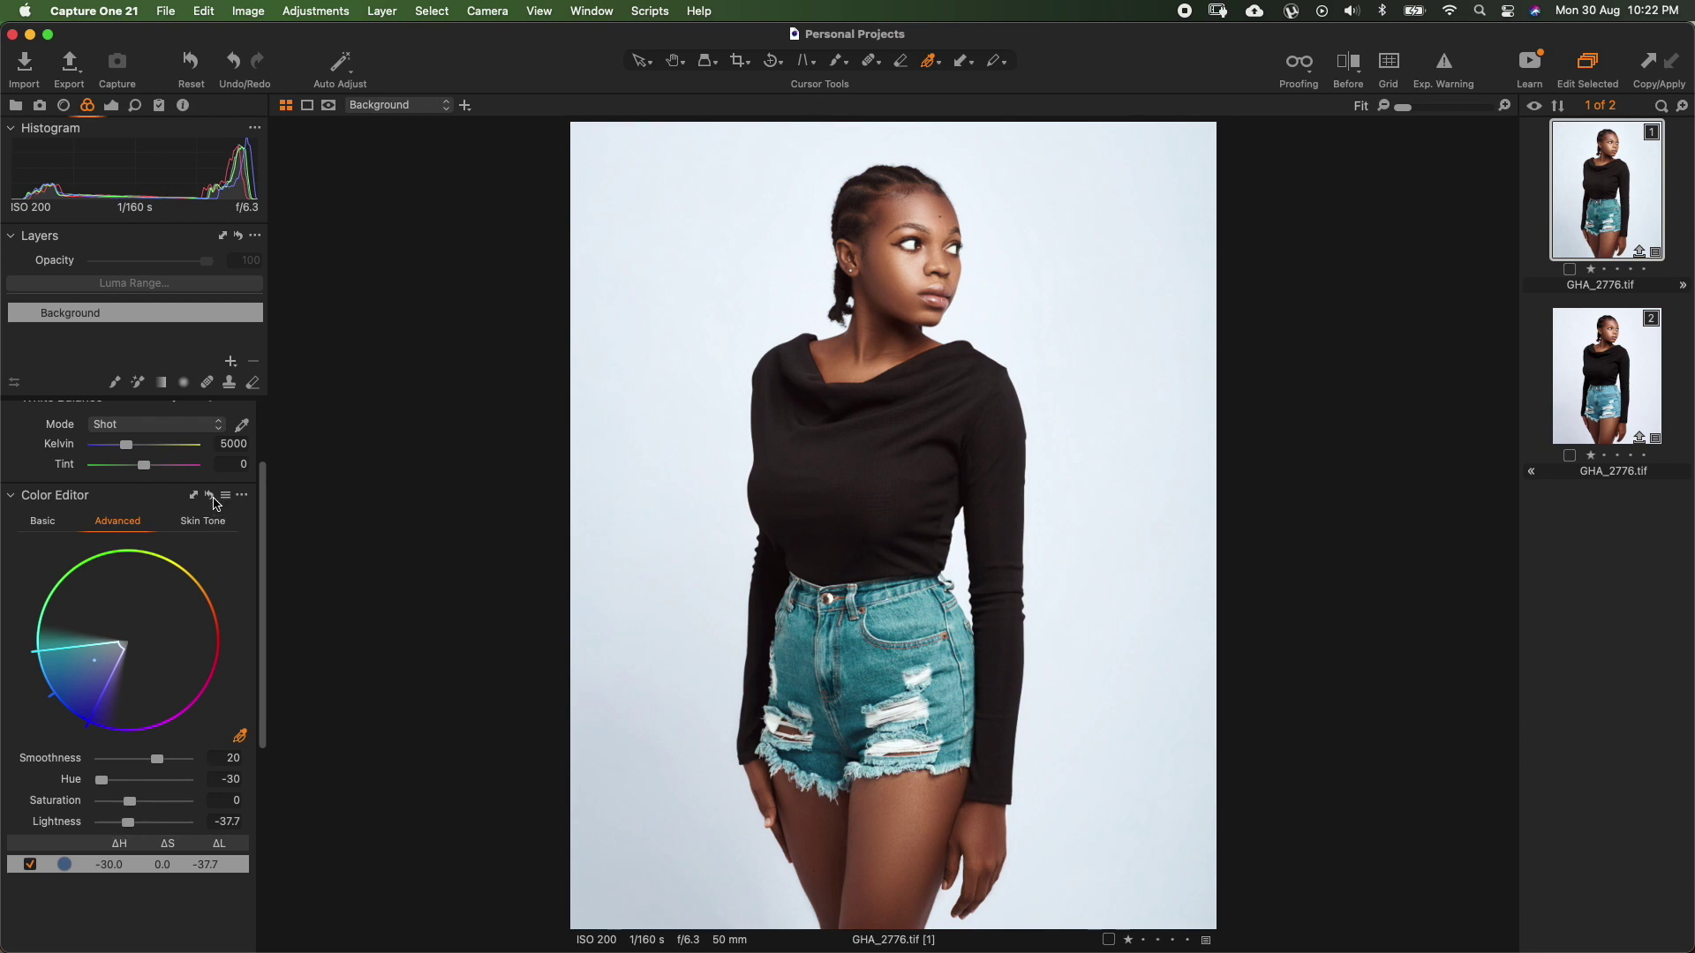
left_click_drag(212, 500, 212, 499)
Nudge the Midtone wheel's lightness arc slightly in 3-Way Color Balance.
scroll(180, 609, "down", 1)
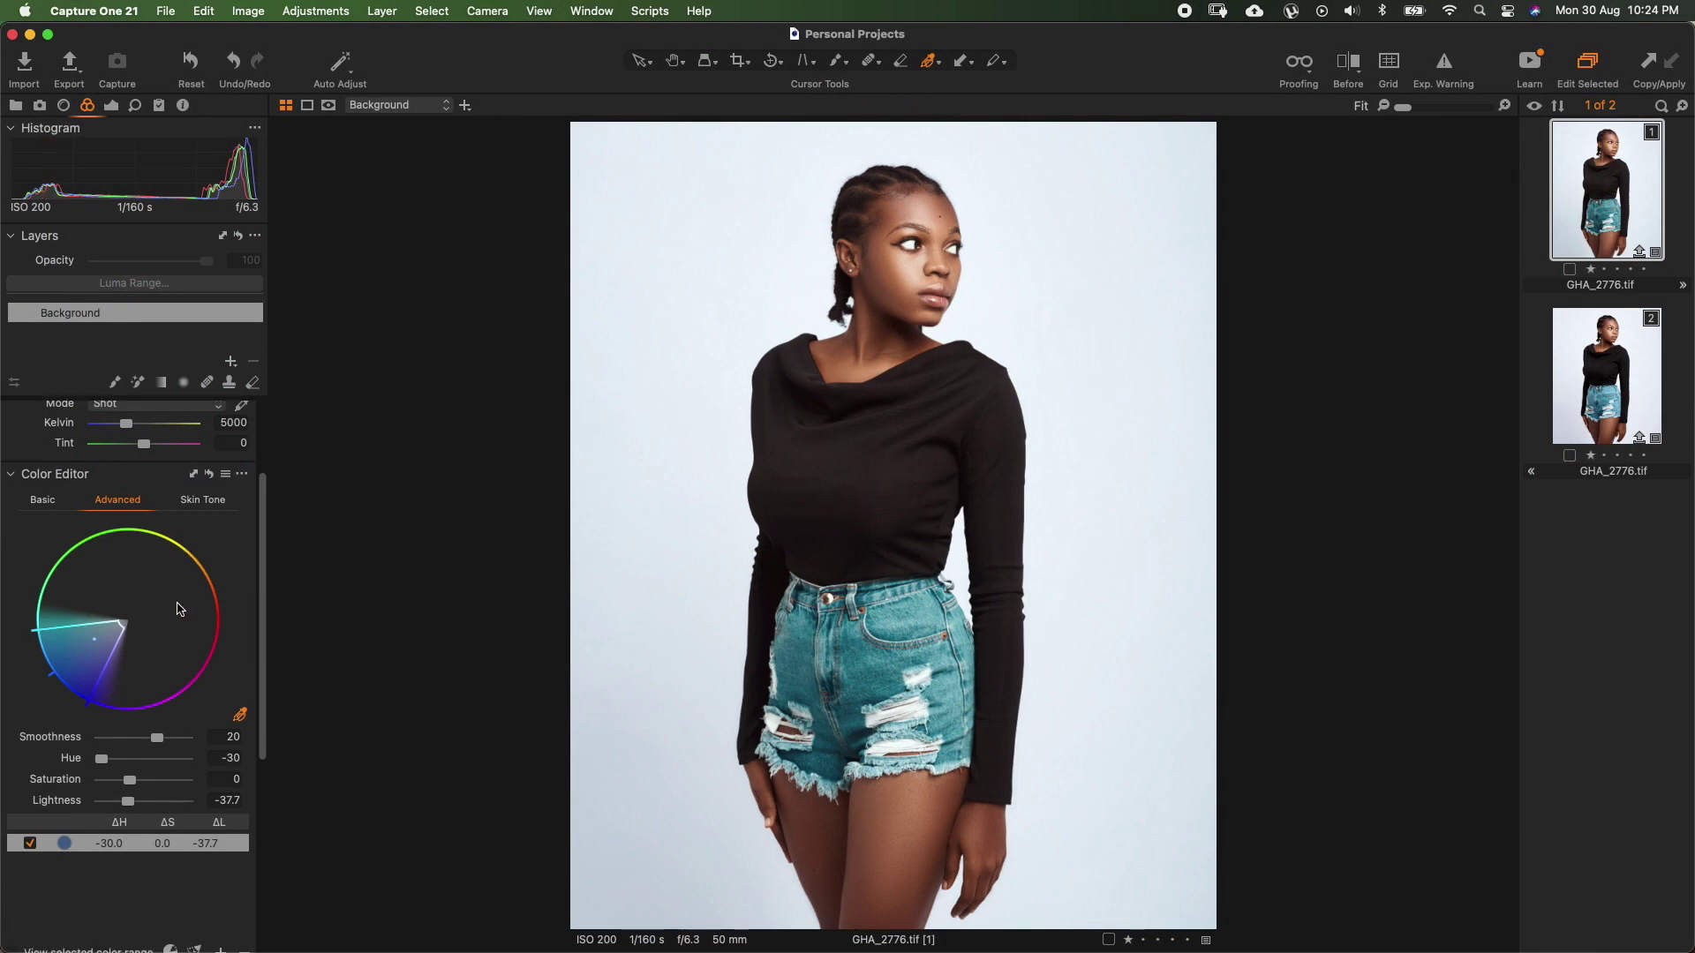
scroll(180, 609, "down", 10)
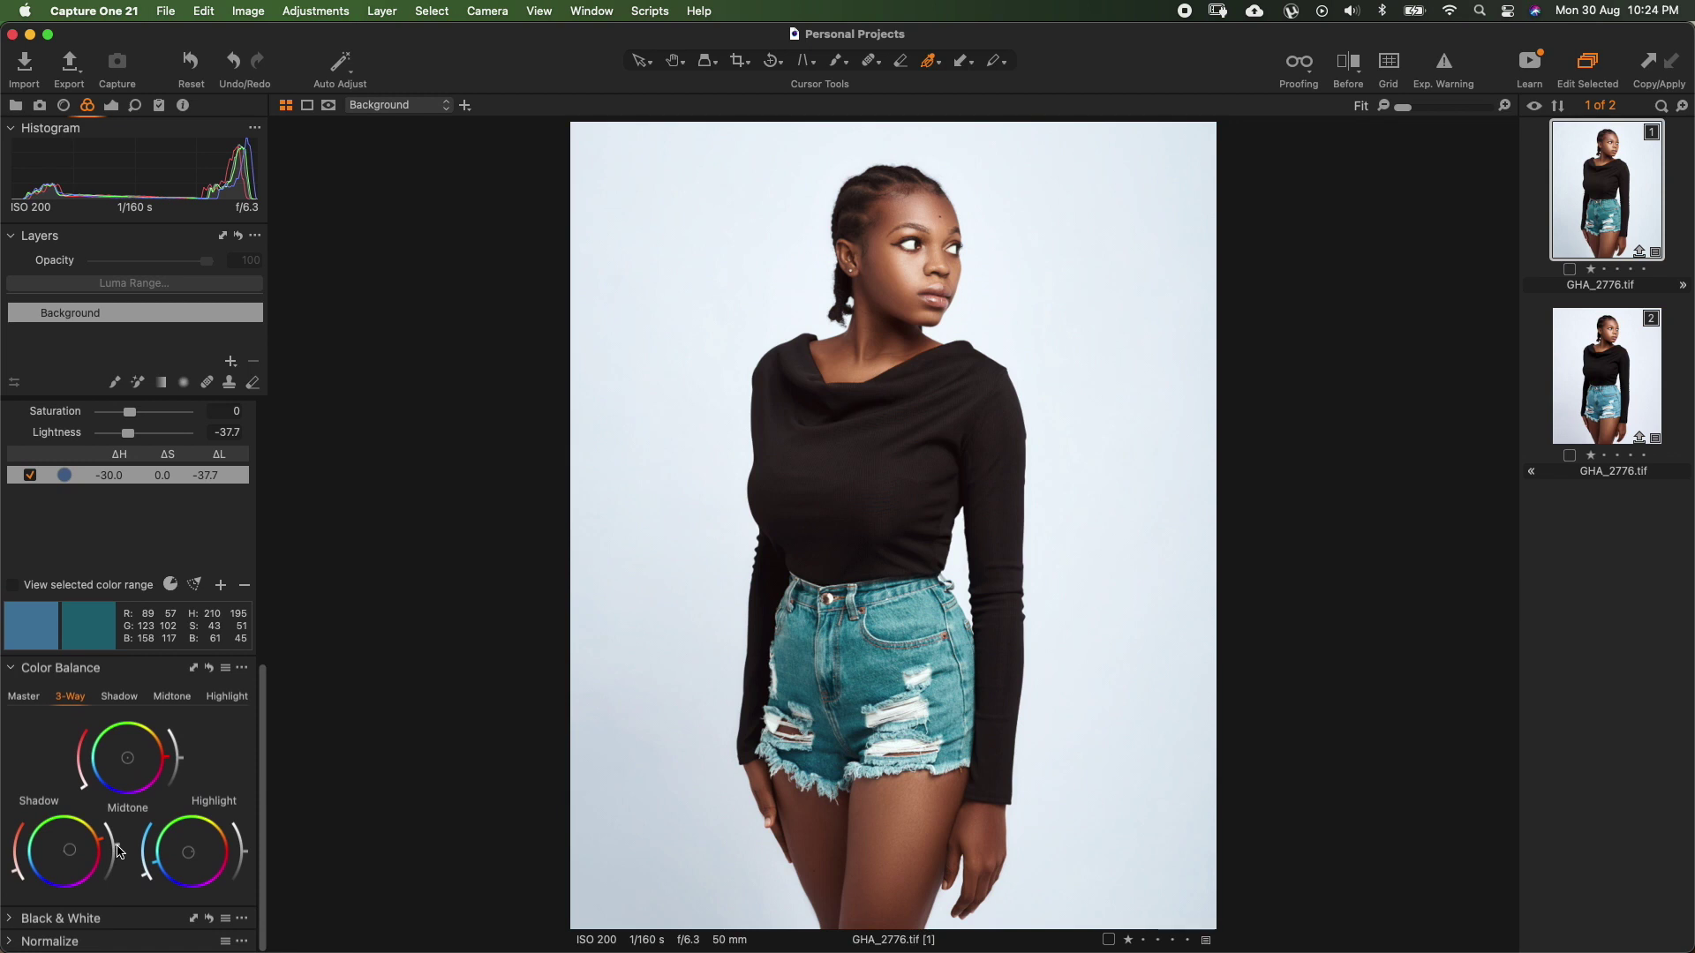
left_click_drag(121, 852, 122, 856)
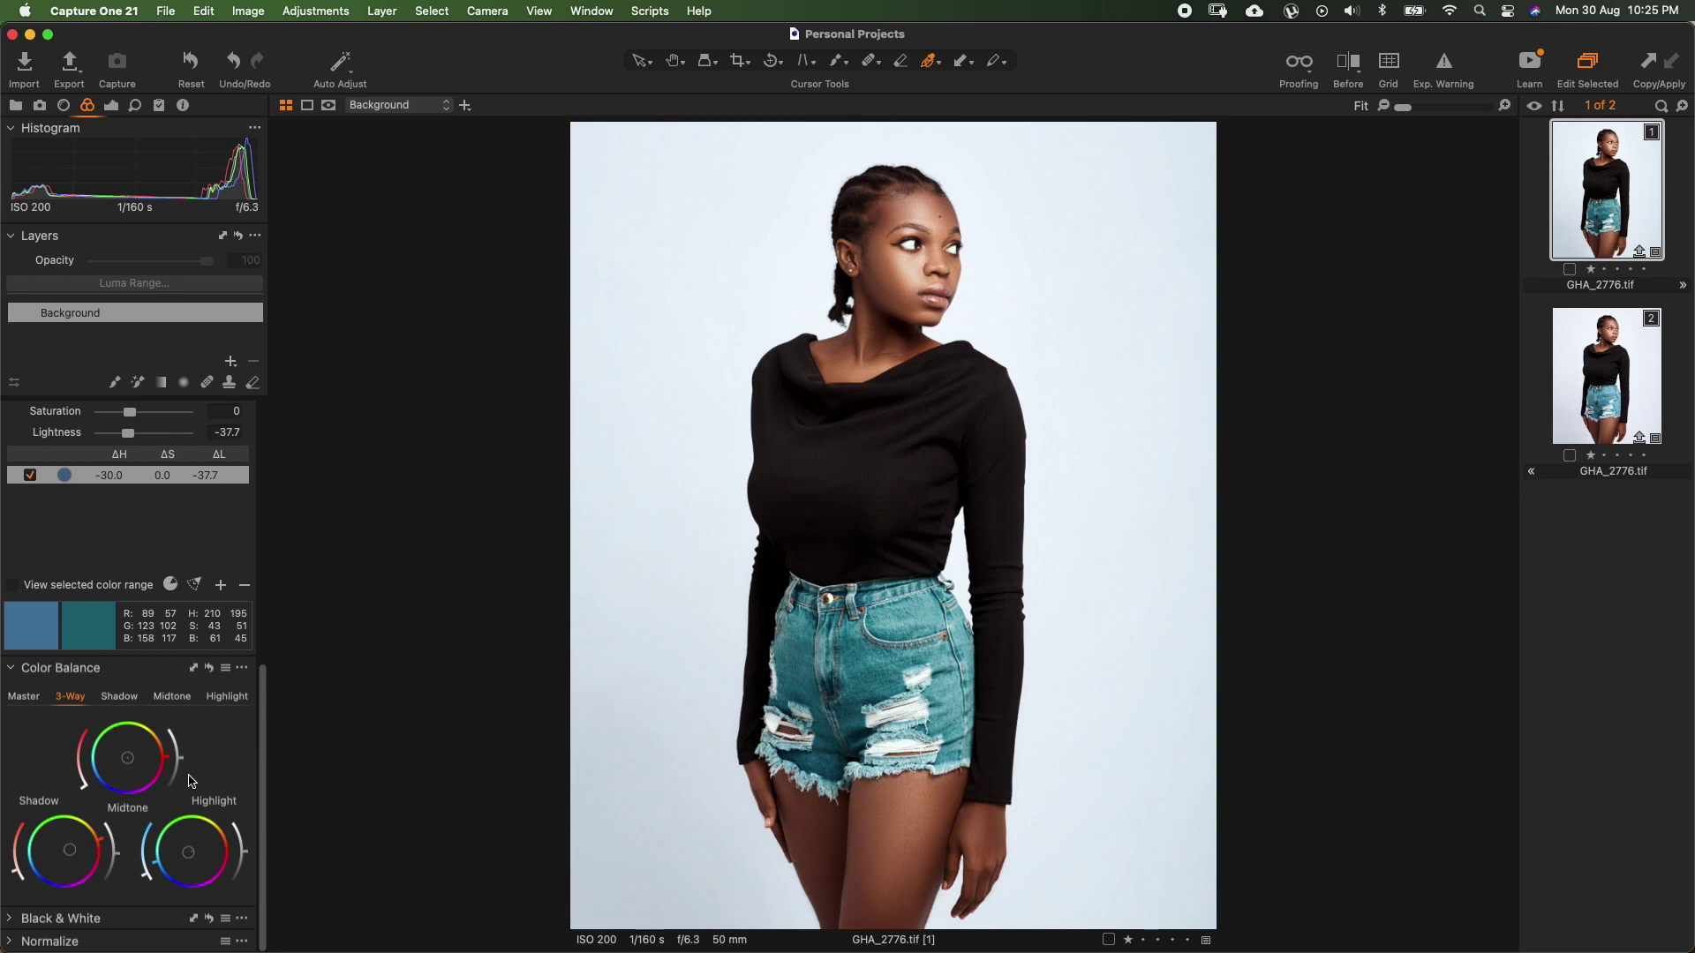
scroll(191, 780, "up", 1)
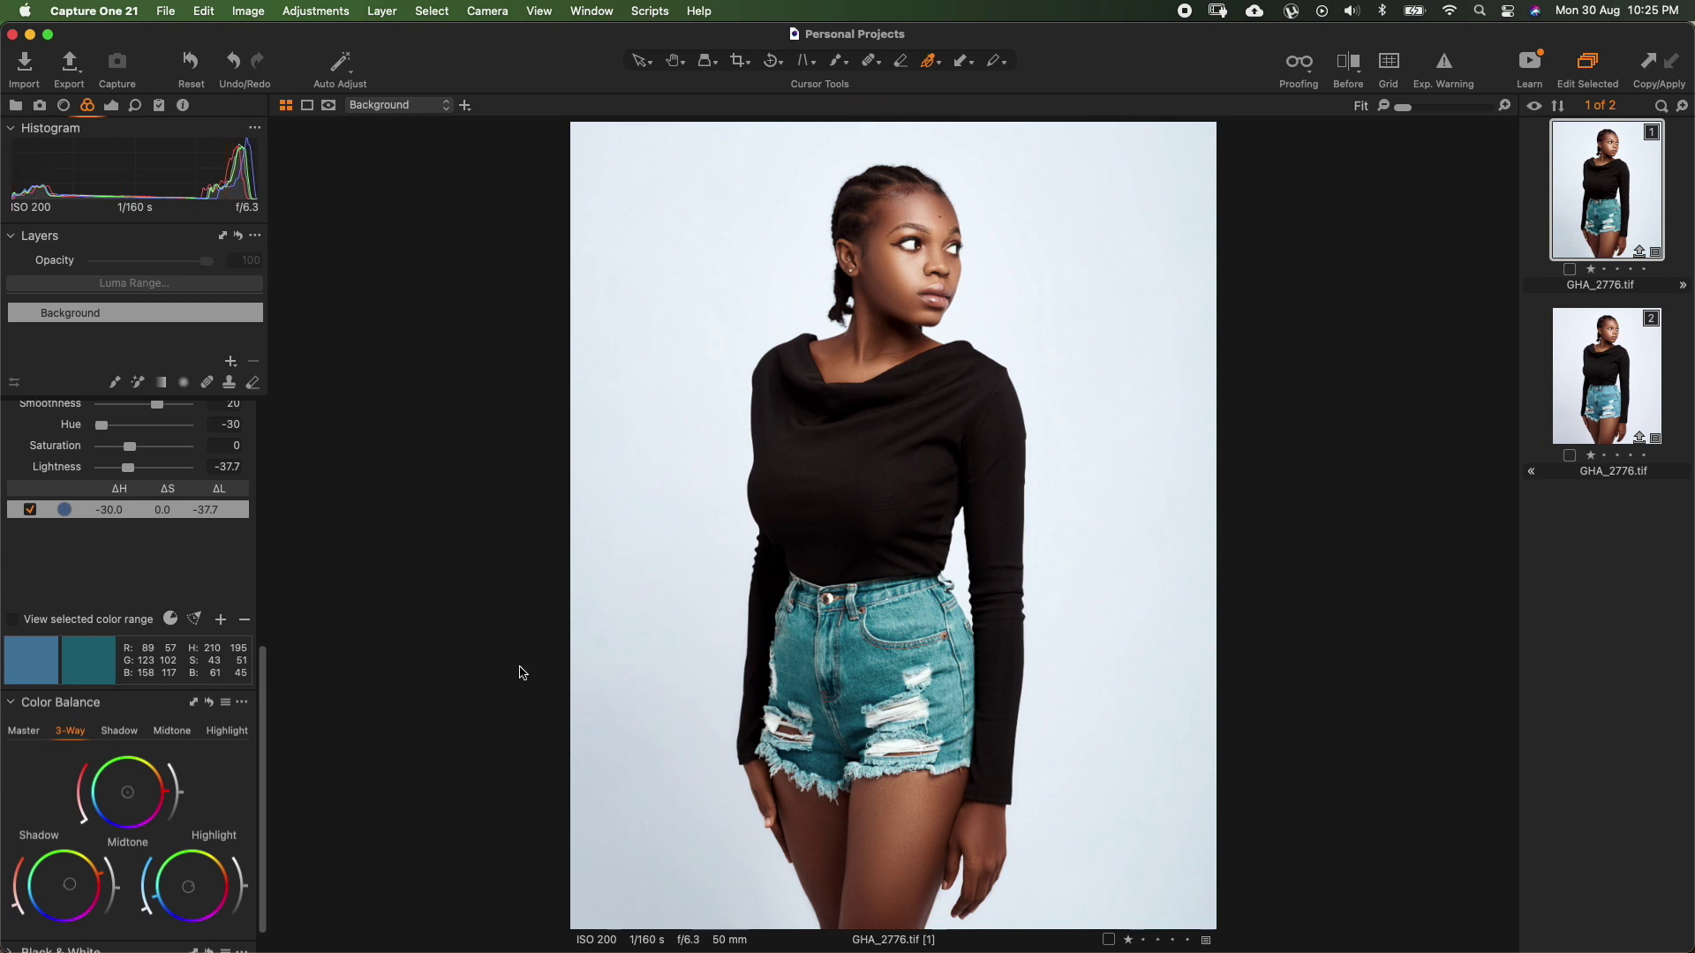
Clone the edited variant, reset the clone, and show it beside the teal-shorts version.
right_click(1583, 222)
left_click(1505, 299)
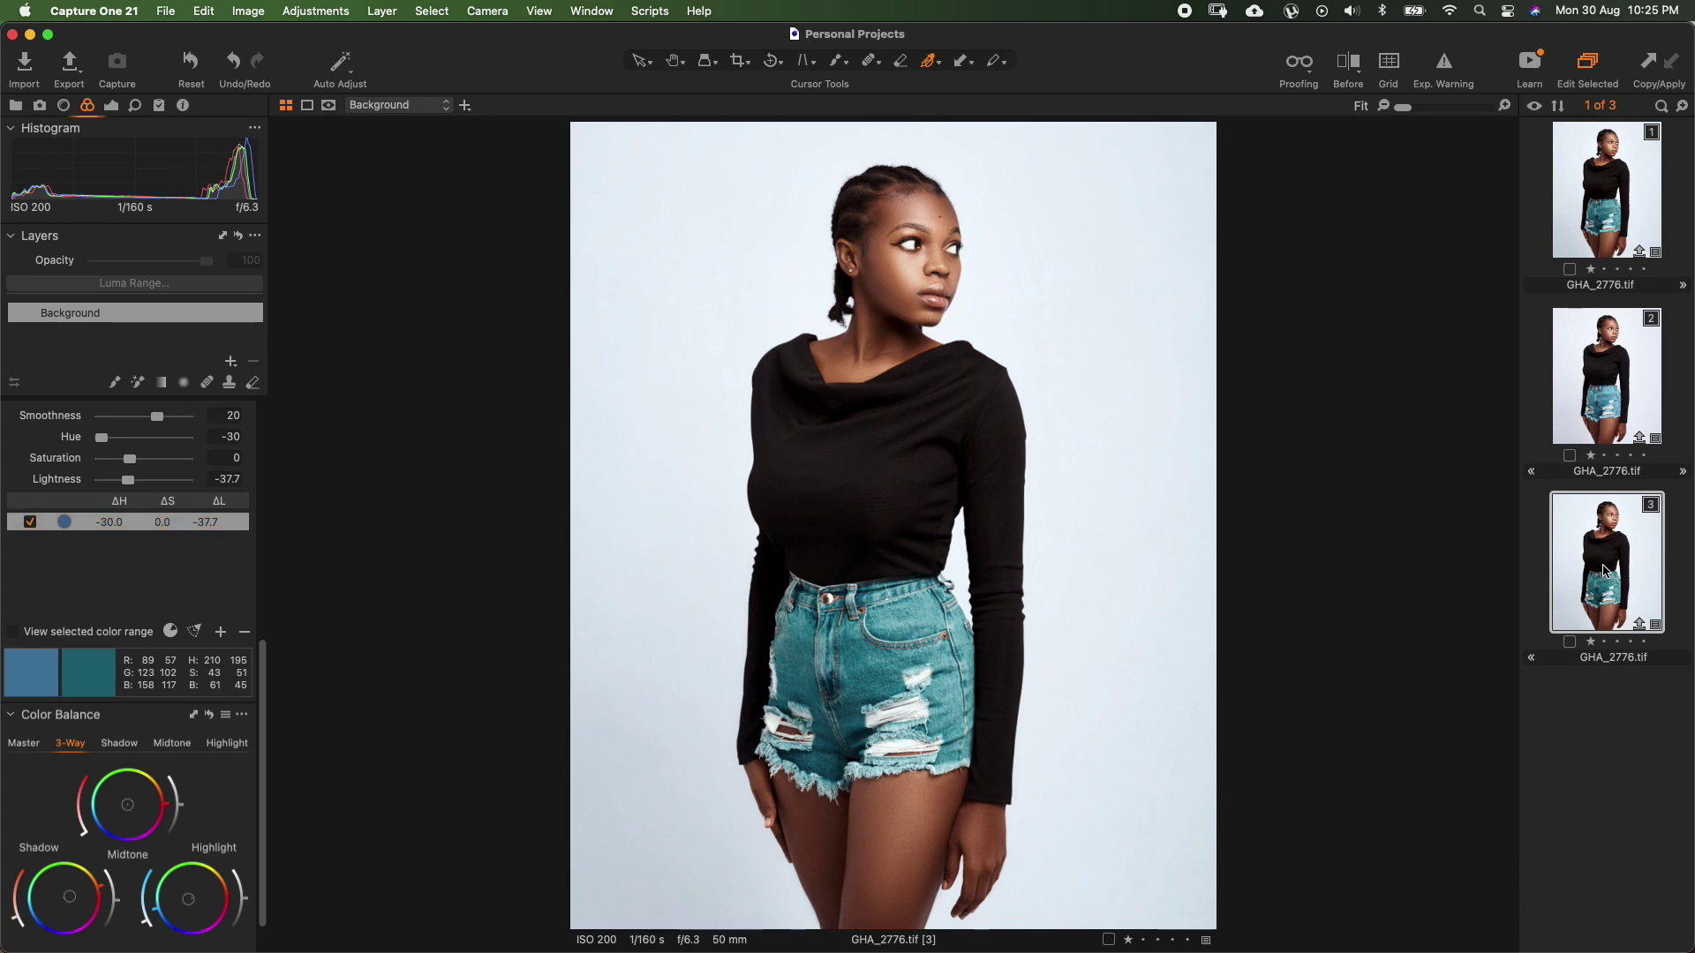
left_click(191, 67)
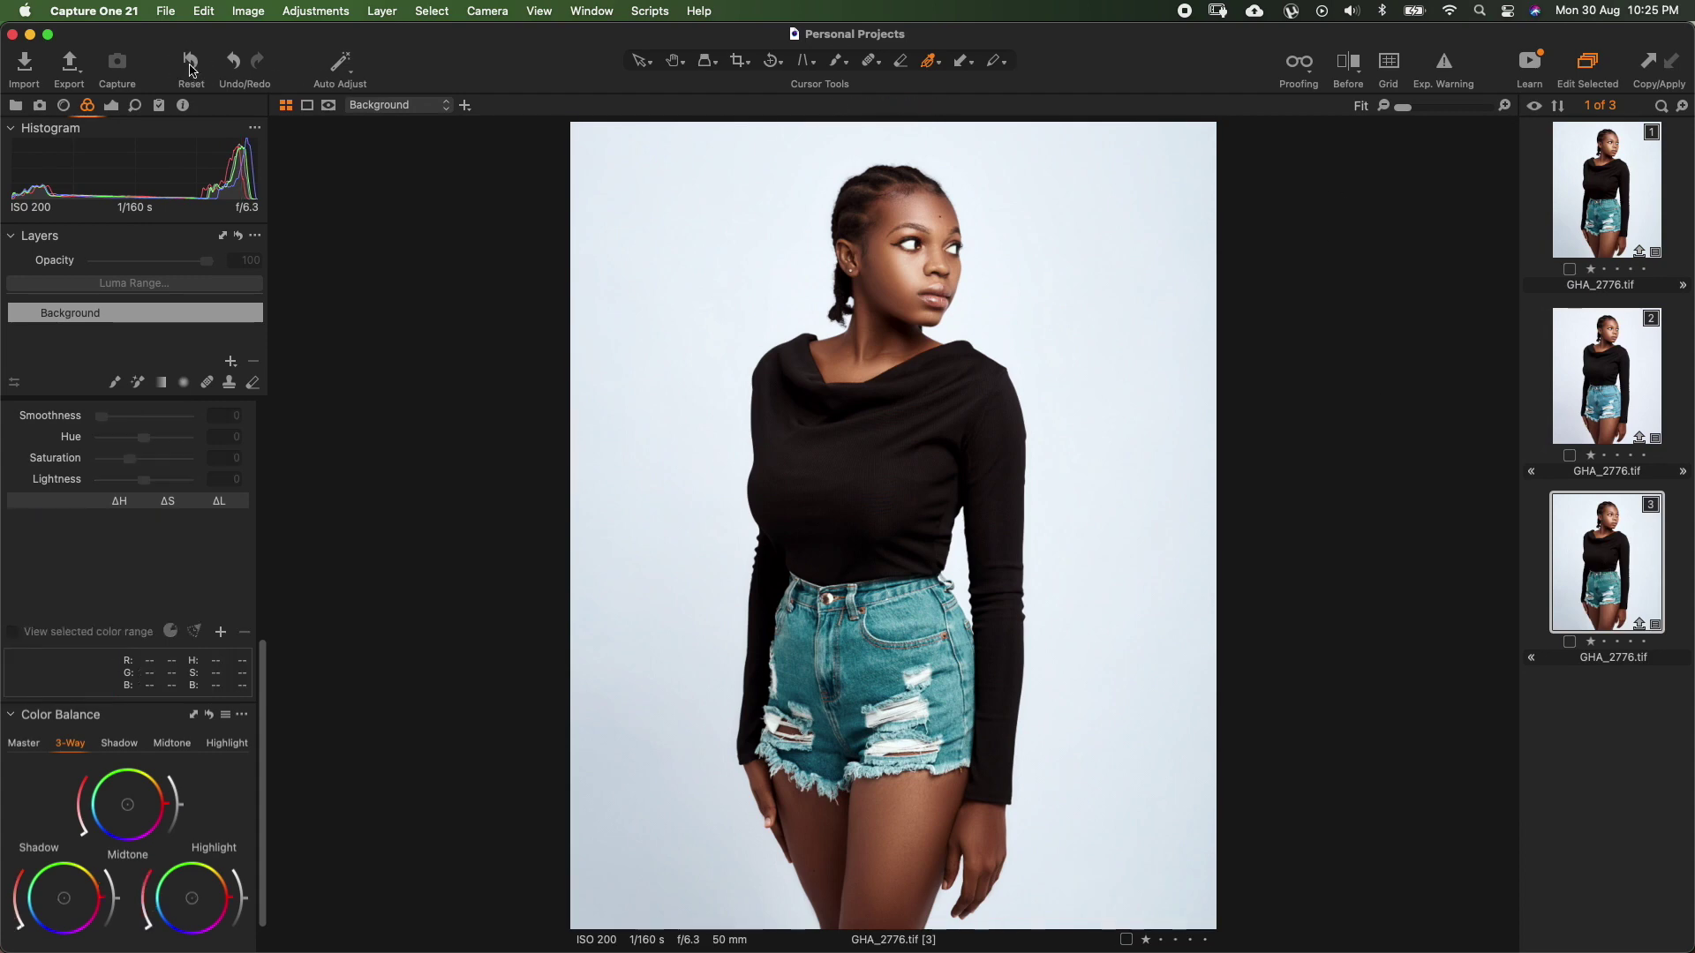
left_click(1616, 228, "super")
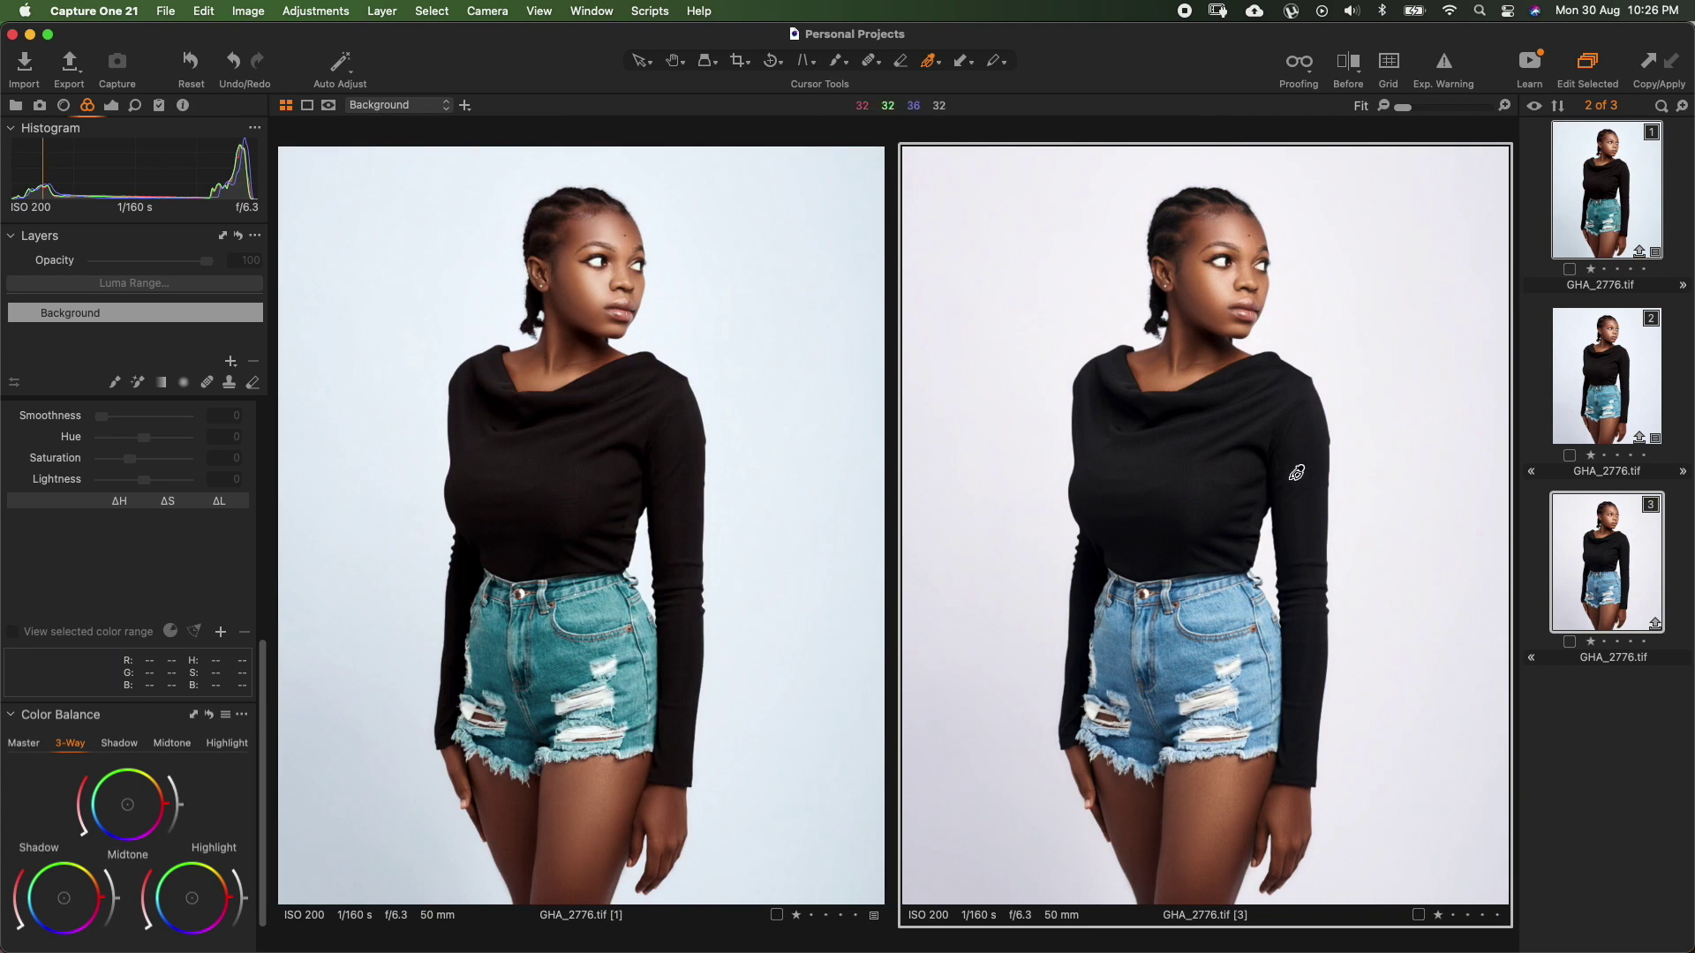